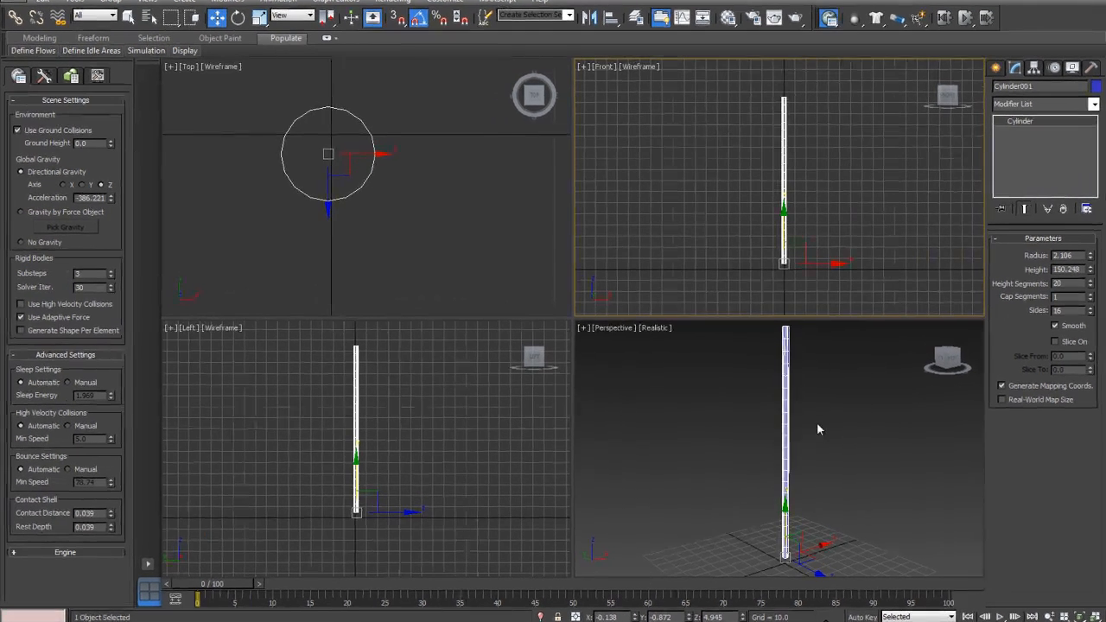
- Set the radius of the tall, thin cylinder to 1.0
middle_drag(816, 424, 808, 429)
click(794, 386)
click(783, 389)
scroll(794, 451, up, 5)
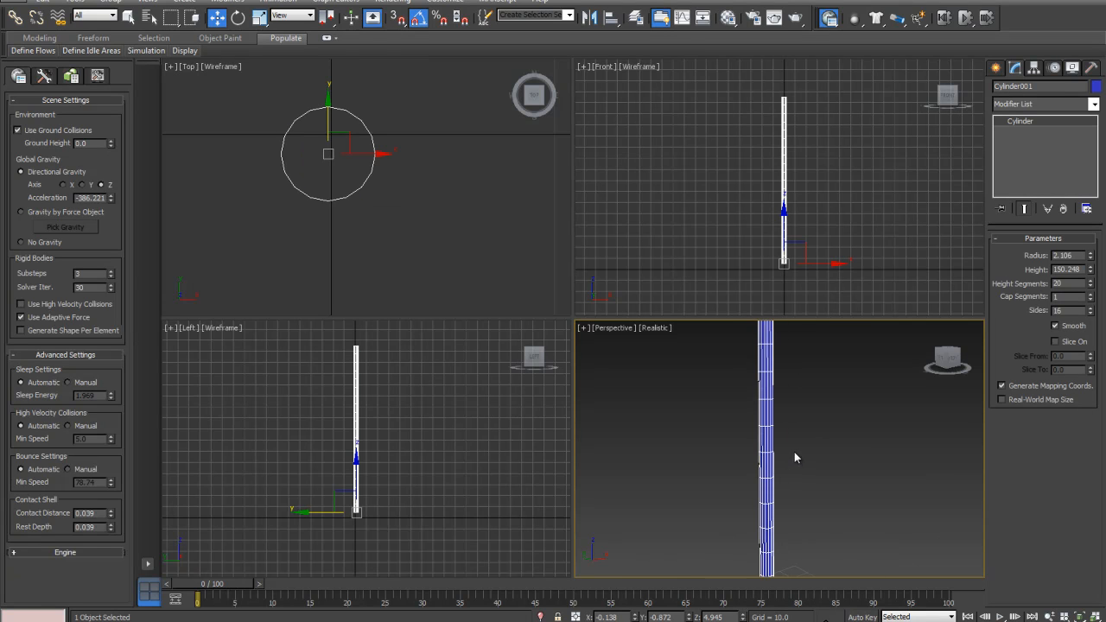
scroll(745, 403, down, 5)
middle_drag(762, 397, 779, 446)
scroll(777, 447, up, 2)
middle_drag(700, 377, 704, 371)
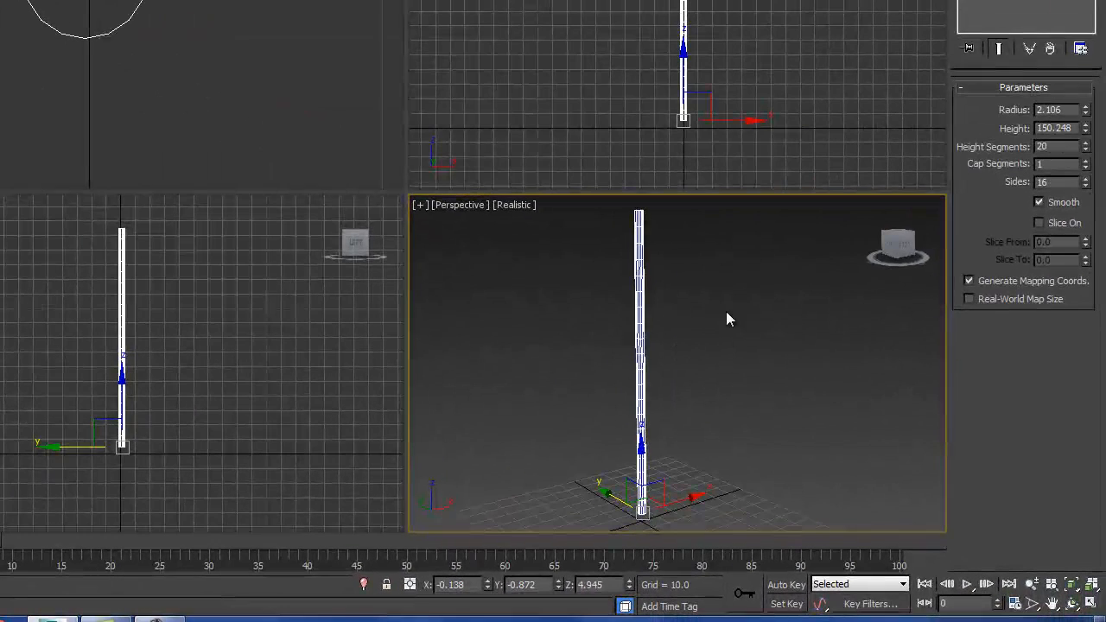
drag(1073, 141, 1004, 154)
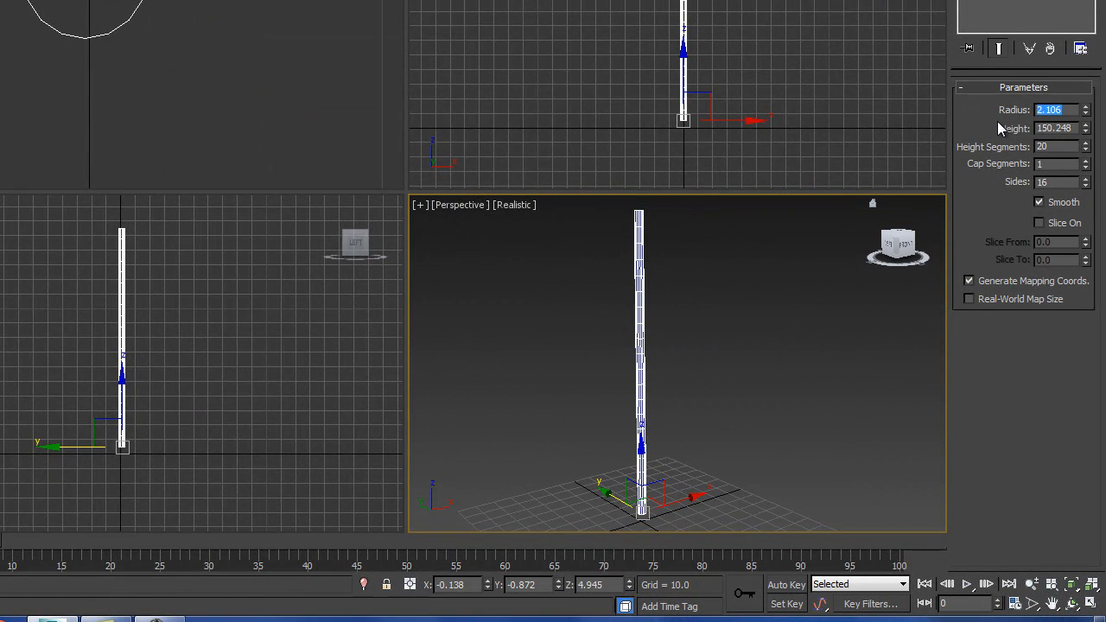
text(1.0)
key(Return)
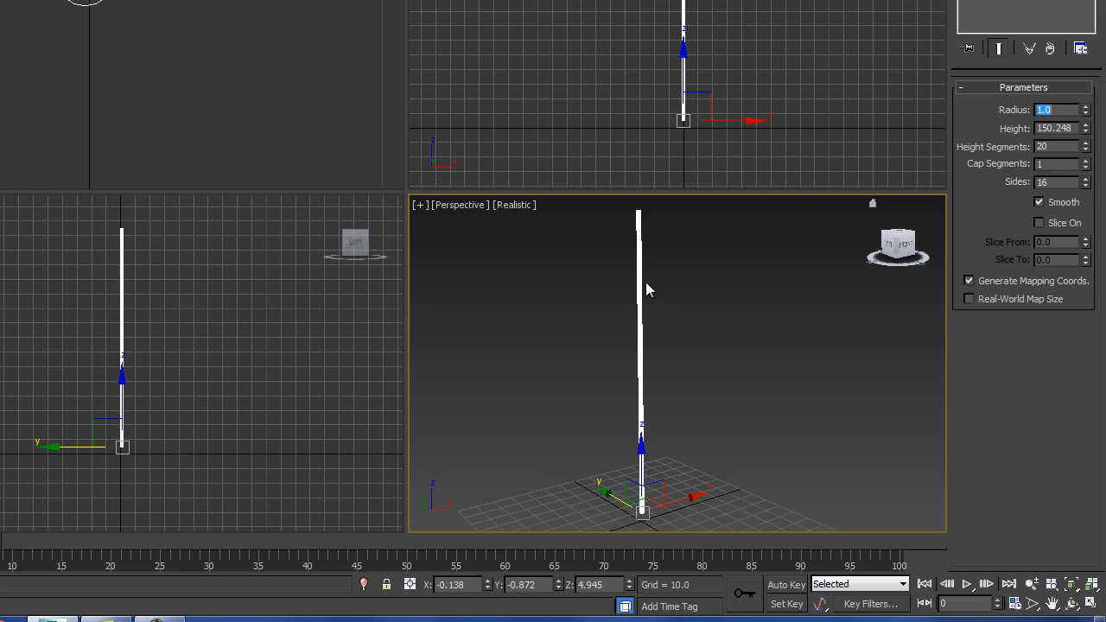
middle_drag(677, 346, 716, 353)
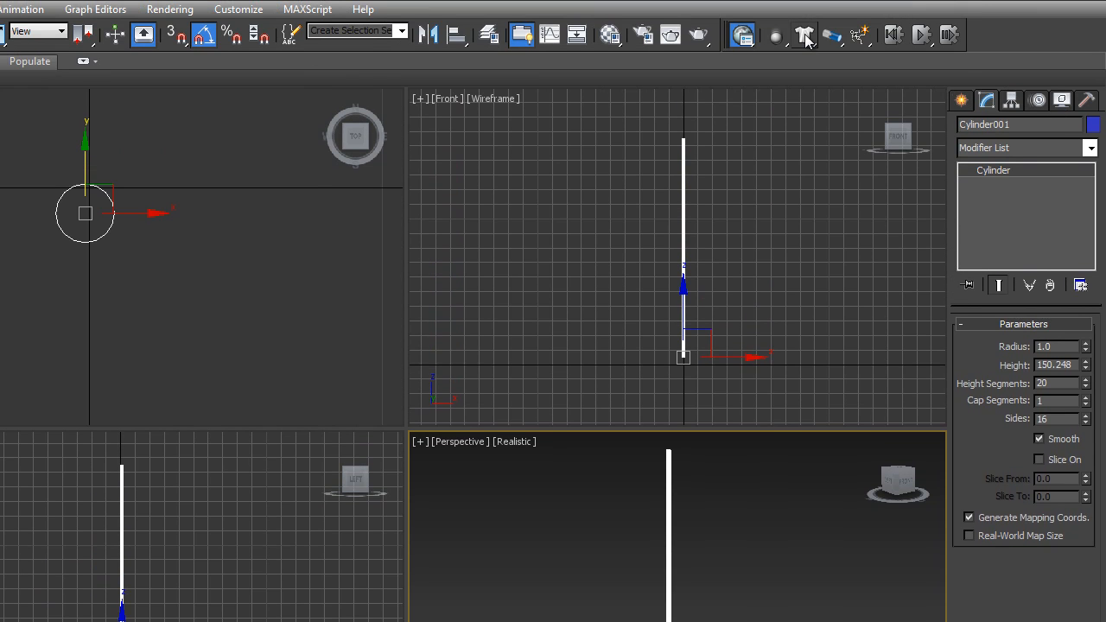
- Make the cylinder an mCloth object and run the MassFX simulation to examine how it falls and folds on the ground
click(804, 57)
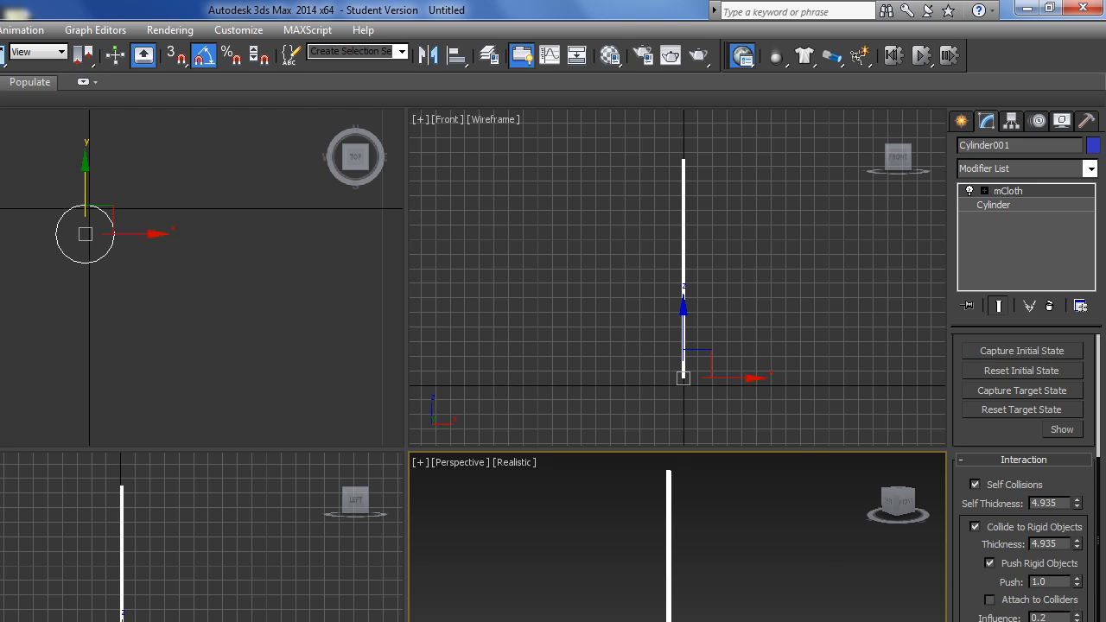
click(921, 56)
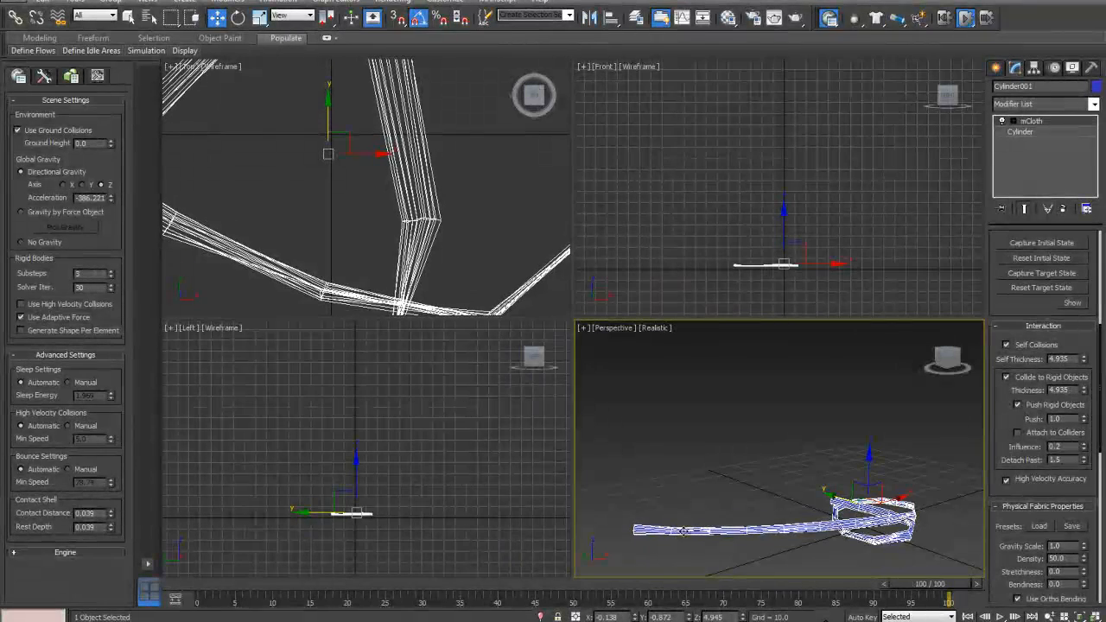
scroll(795, 543, up, 8)
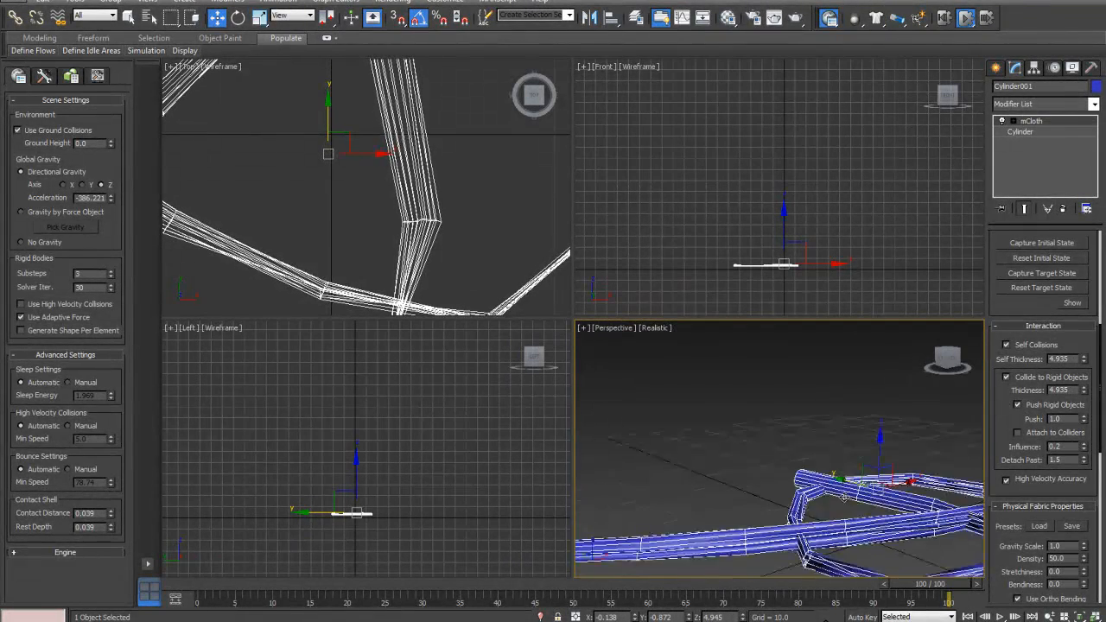
scroll(853, 467, up, 6)
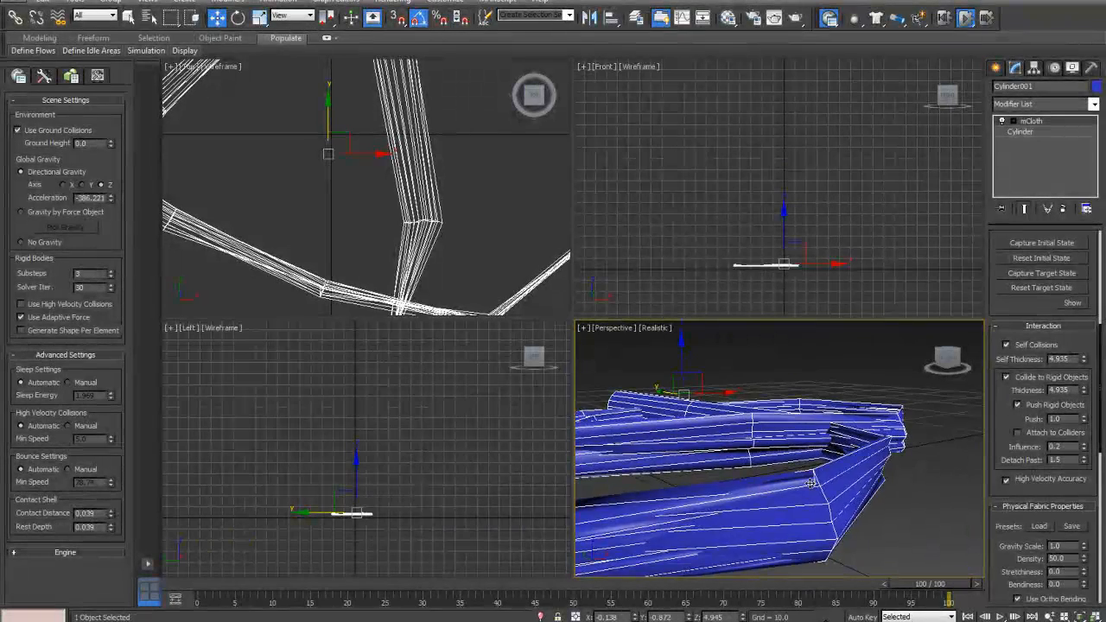
scroll(814, 493, down, 5)
scroll(814, 493, down, 3)
middle_drag(814, 492, 872, 473)
scroll(877, 489, down, 3)
scroll(879, 486, up, 3)
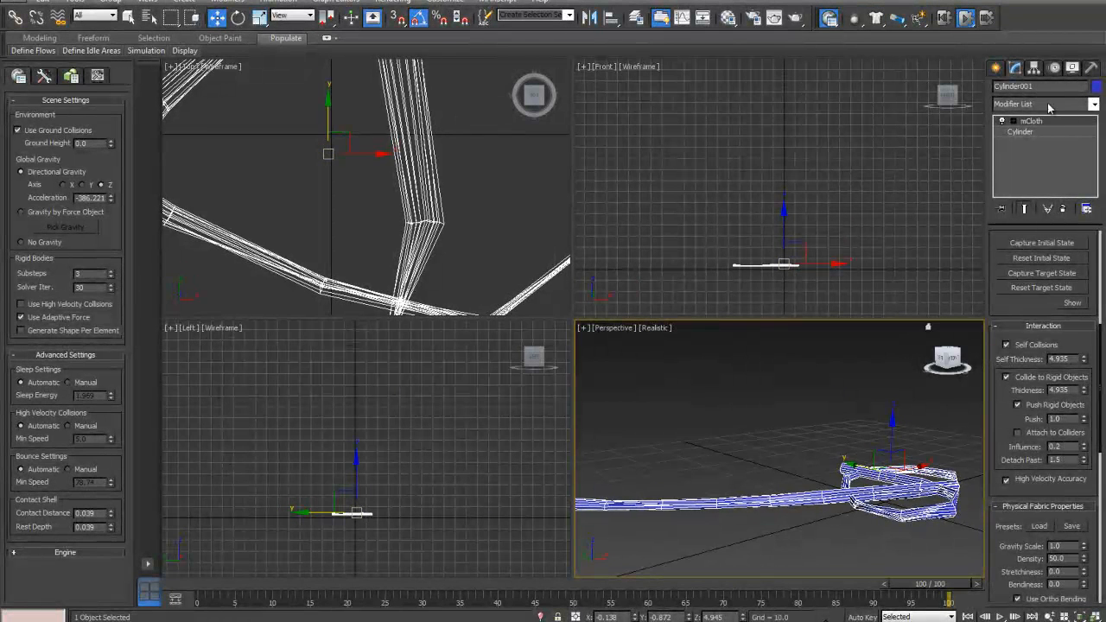
- Reset the simulation to frame 0, check the cylinder's mCloth vertices and leave the vertex level
click(1026, 123)
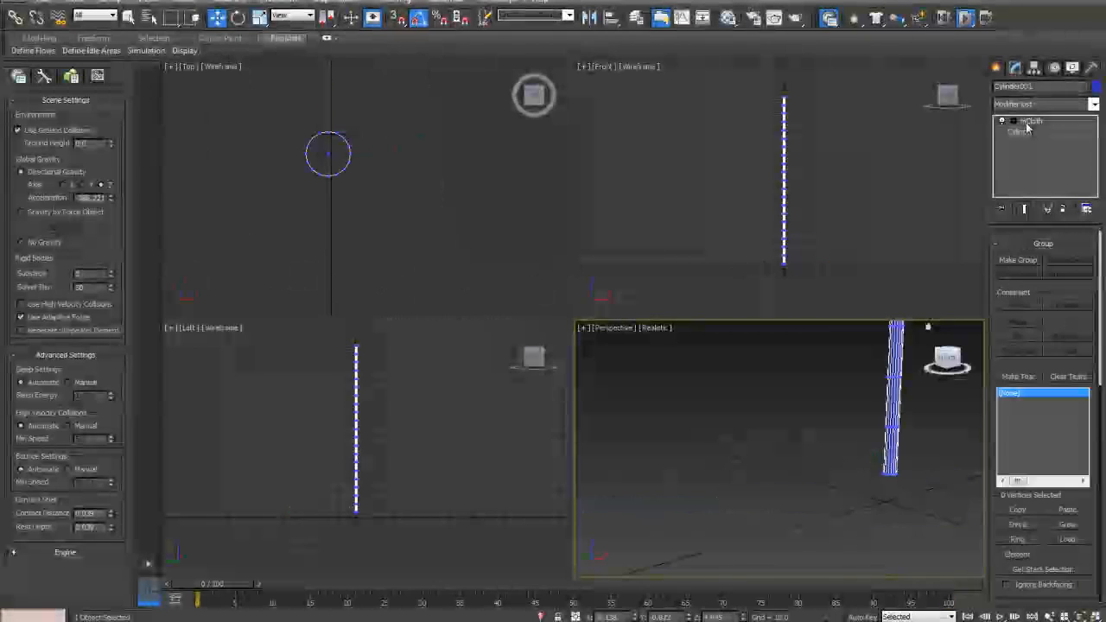
scroll(914, 411, down, 2)
middle_drag(914, 411, 853, 477)
scroll(853, 475, down, 3)
middle_drag(861, 358, 809, 431)
scroll(825, 430, down, 2)
scroll(819, 413, down, 2)
scroll(820, 427, up, 2)
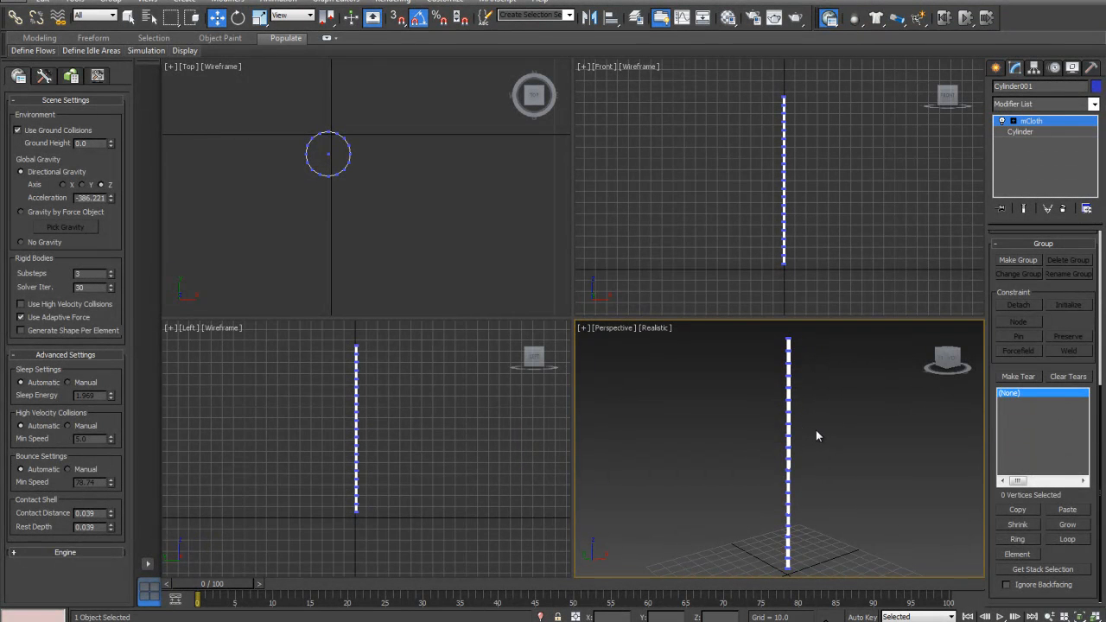
click(1021, 121)
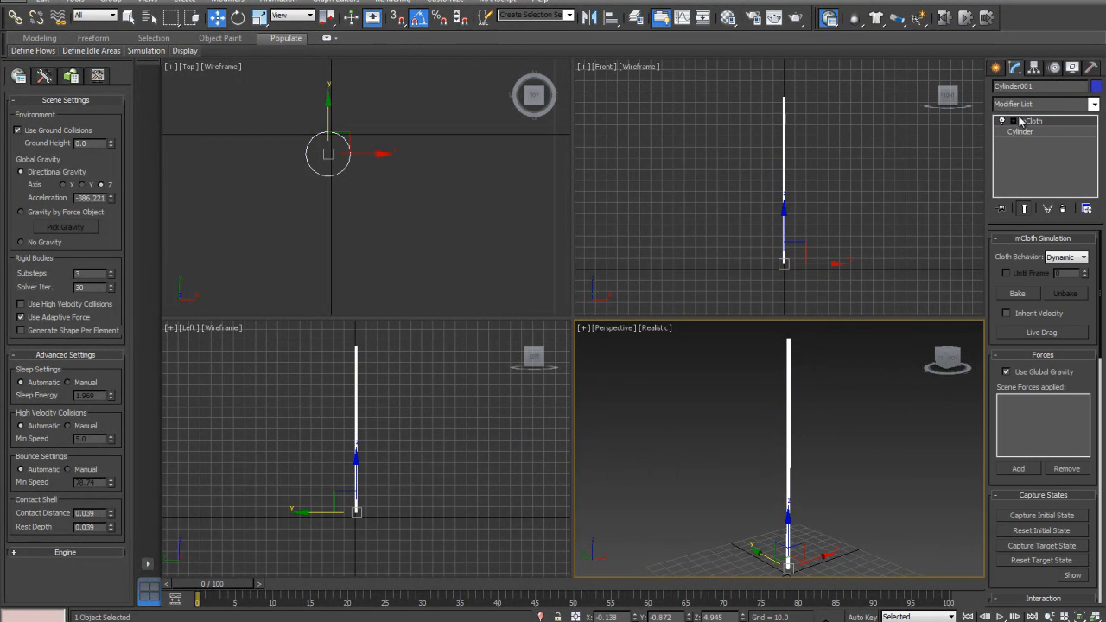
- Create a flat box in the Front view just above the cylinder, about 19.6 long, 104.9 wide and 3.6 high
click(996, 67)
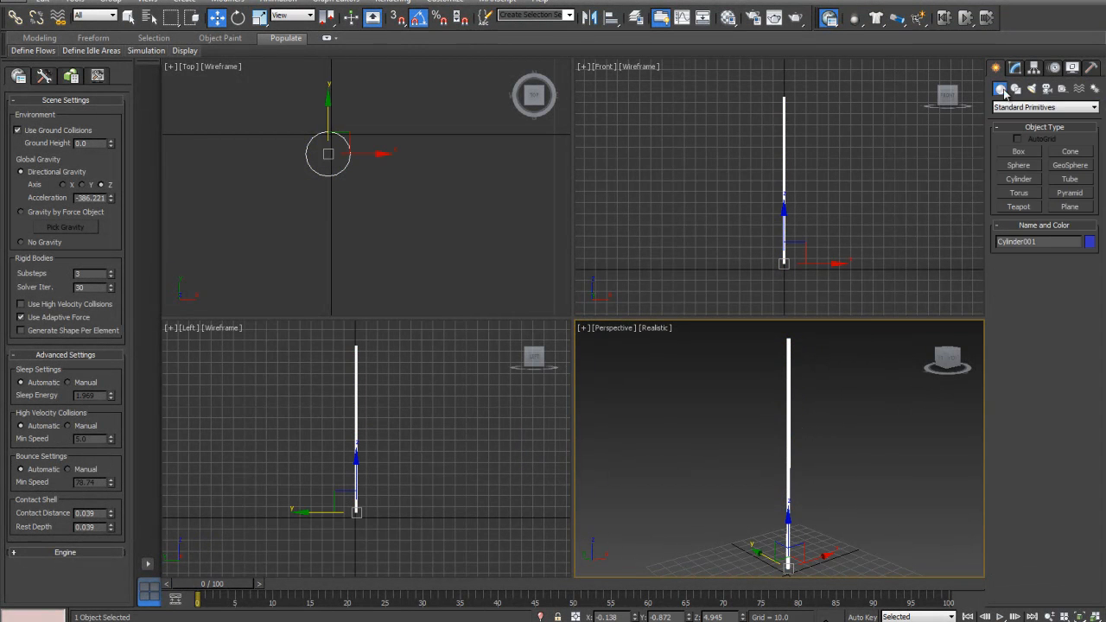
click(1019, 151)
drag(724, 76, 841, 98)
click(837, 93)
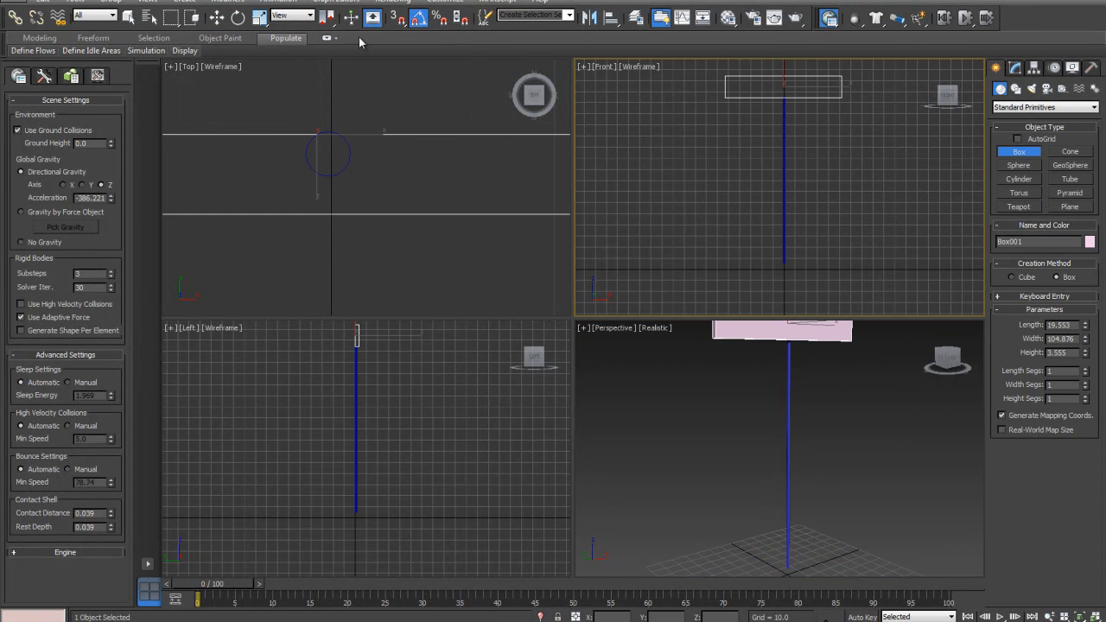
- Move the upper box along Y to about 0.8 so that it is centred over the cylinder's top end
click(218, 17)
right_click(351, 97)
drag(315, 107, 317, 89)
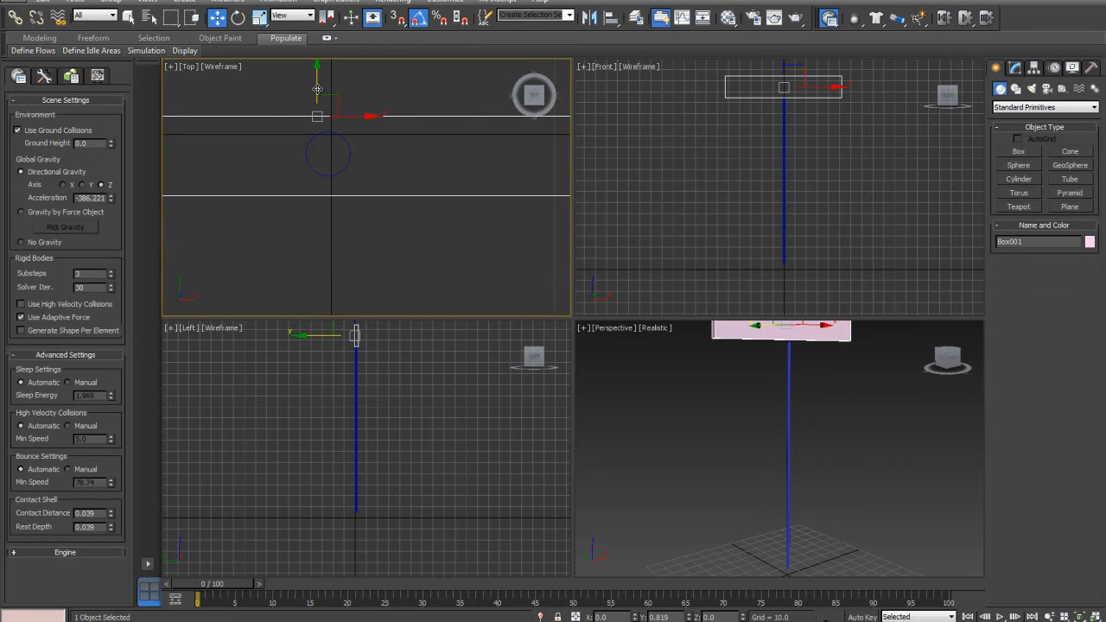
- Create a second box in the Front view across the cylinder's bottom end, about 16.8 long, 50.3 wide and 5.9 high
scroll(783, 231, down, 4)
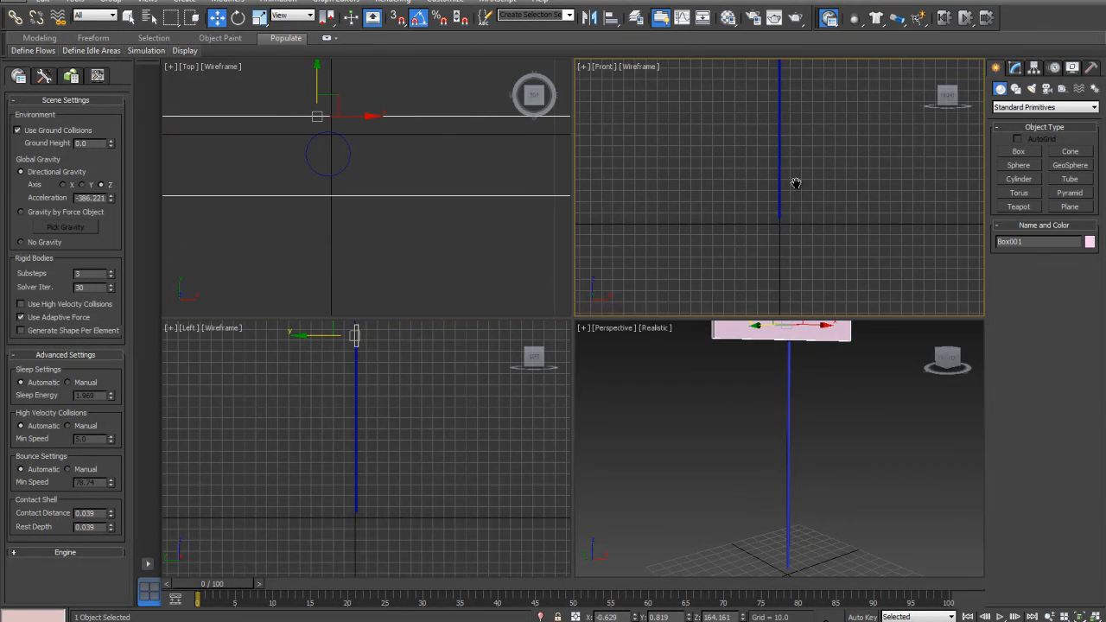
click(1018, 151)
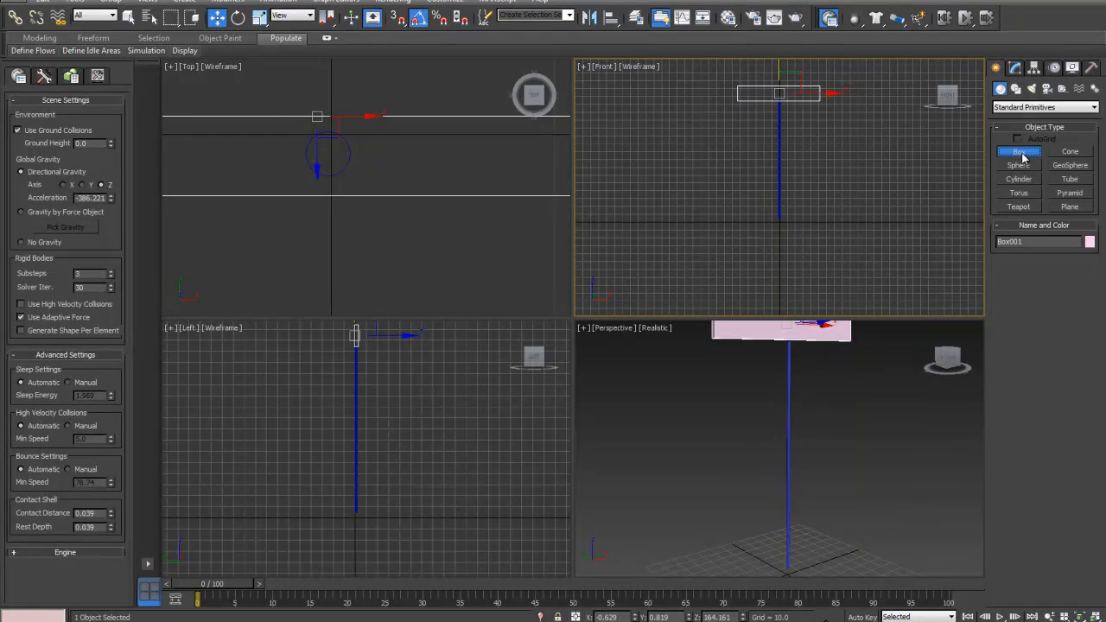
drag(801, 217, 761, 225)
click(760, 224)
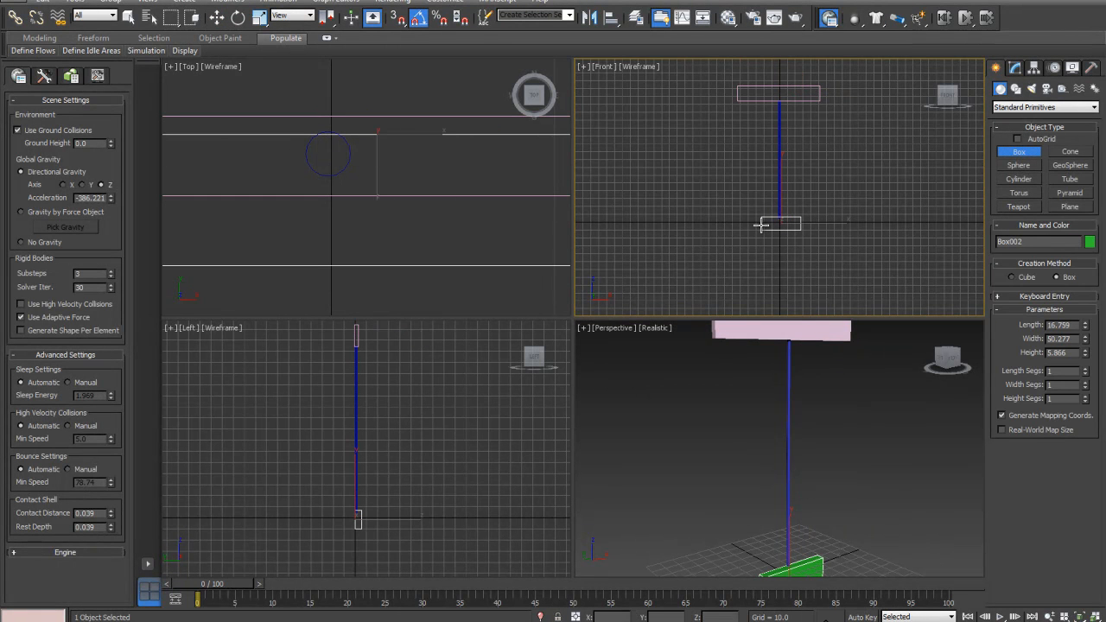
click(218, 19)
middle_drag(816, 222, 812, 223)
middle_drag(808, 486, 813, 484)
scroll(815, 481, down, 4)
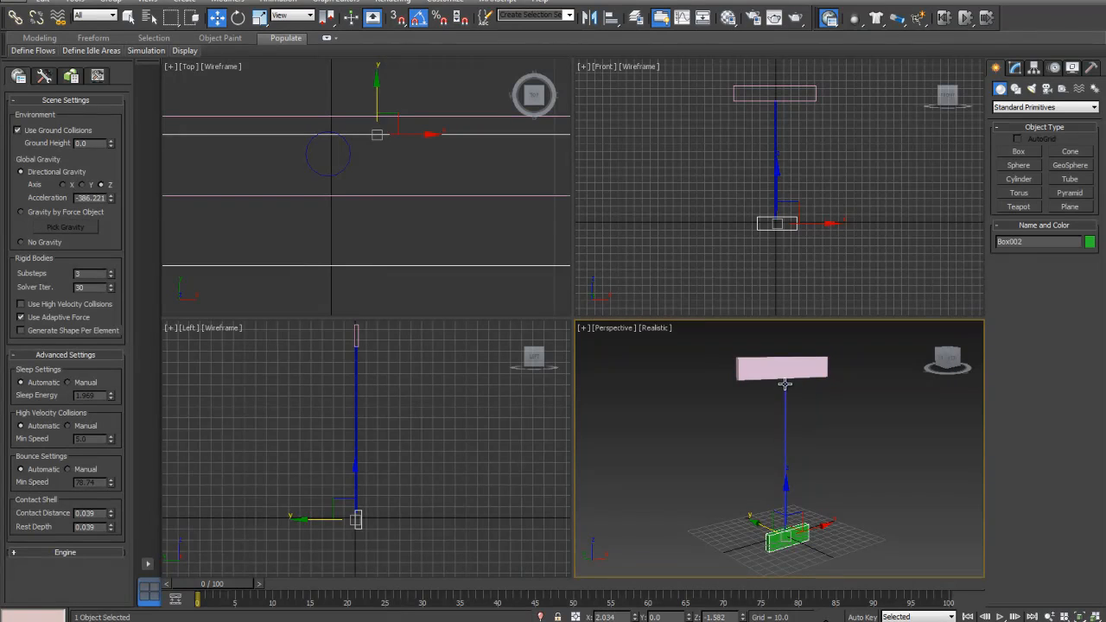
- Make the upper box a static rigid body and the lower box a kinematic rigid body
click(755, 370)
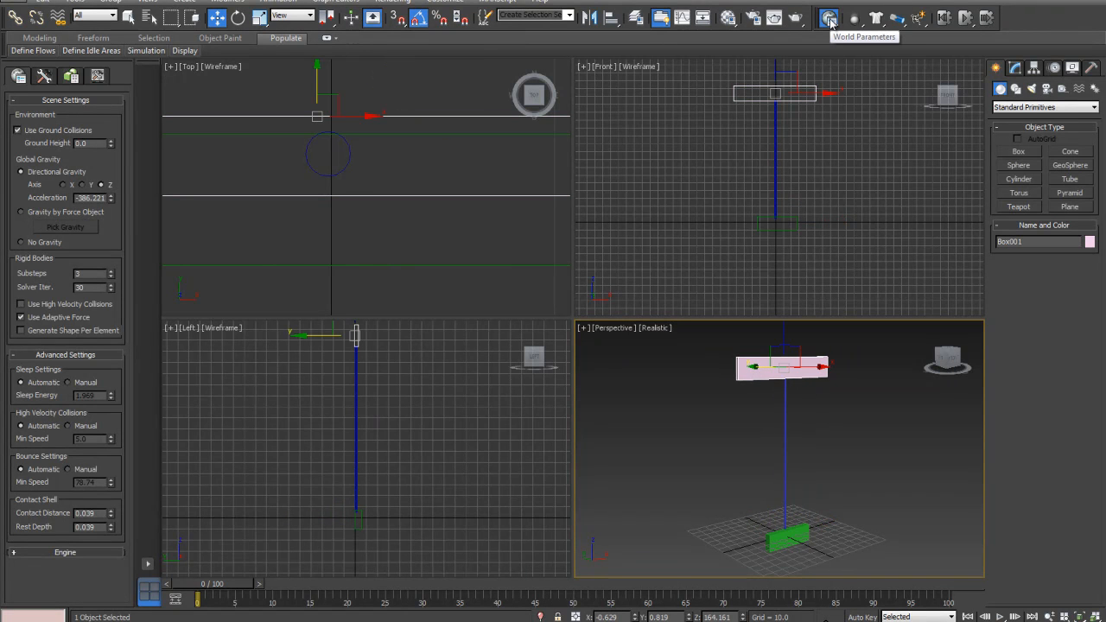
drag(854, 18, 912, 86)
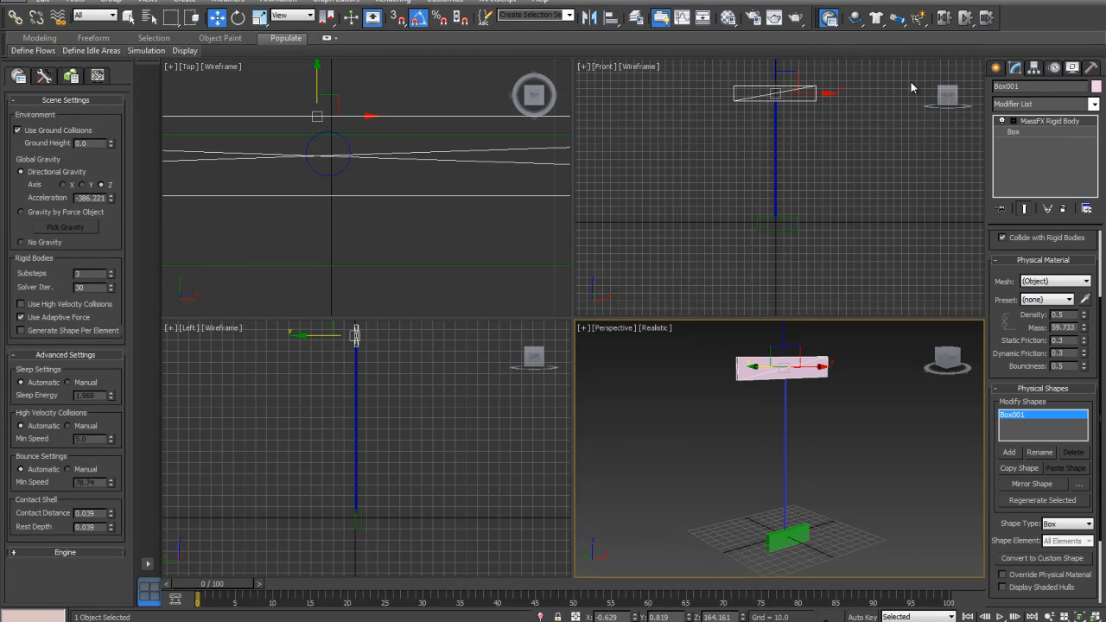
click(794, 229)
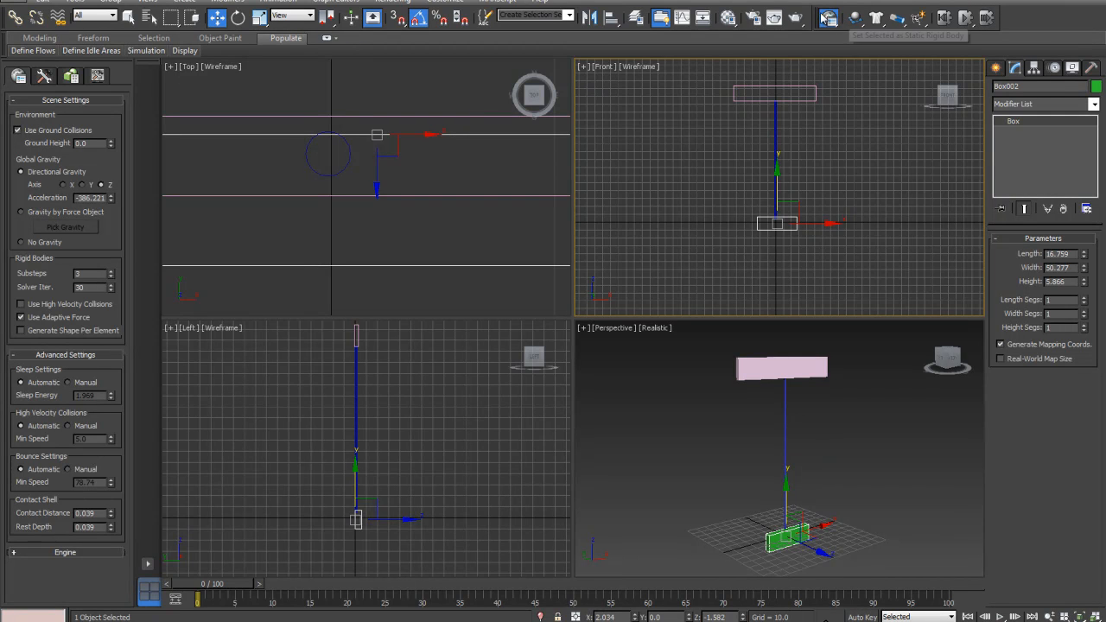
drag(853, 21, 912, 58)
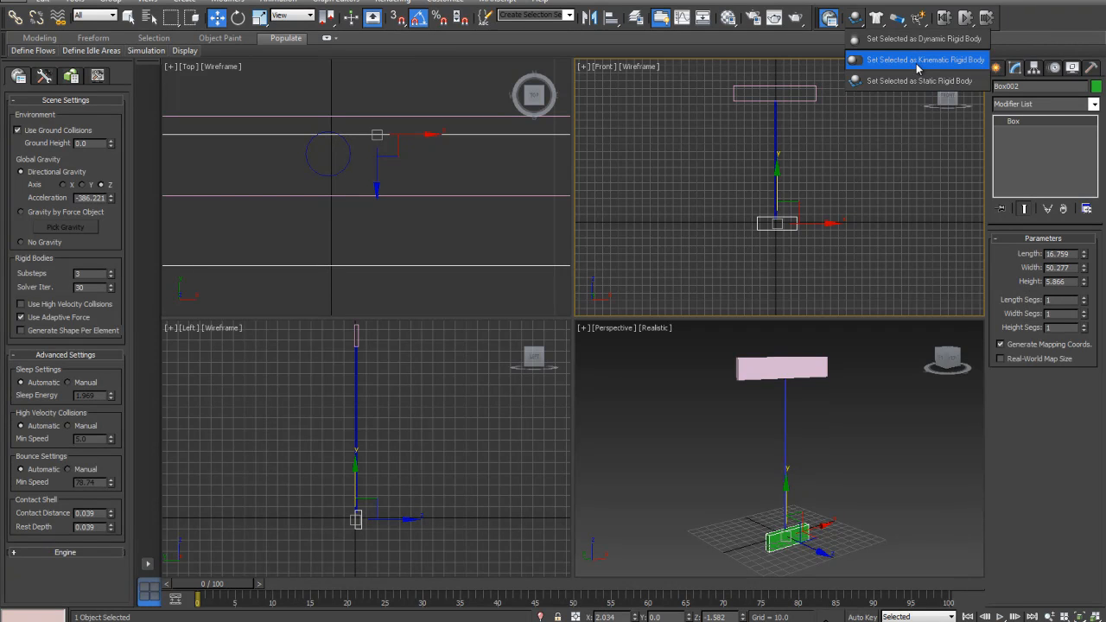
drag(912, 62, 912, 62)
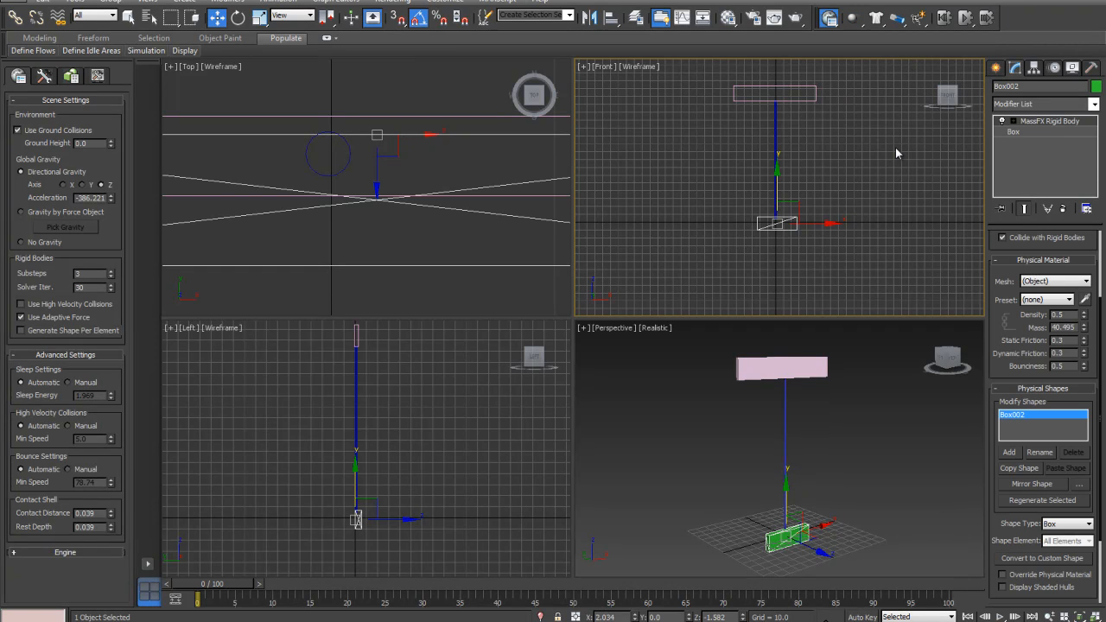
- Animate the lower box with Auto Key so that it moves straight down to about Z -186.5 at frame 100
middle_drag(810, 233, 802, 250)
scroll(808, 239, up, 2)
scroll(808, 248, down, 2)
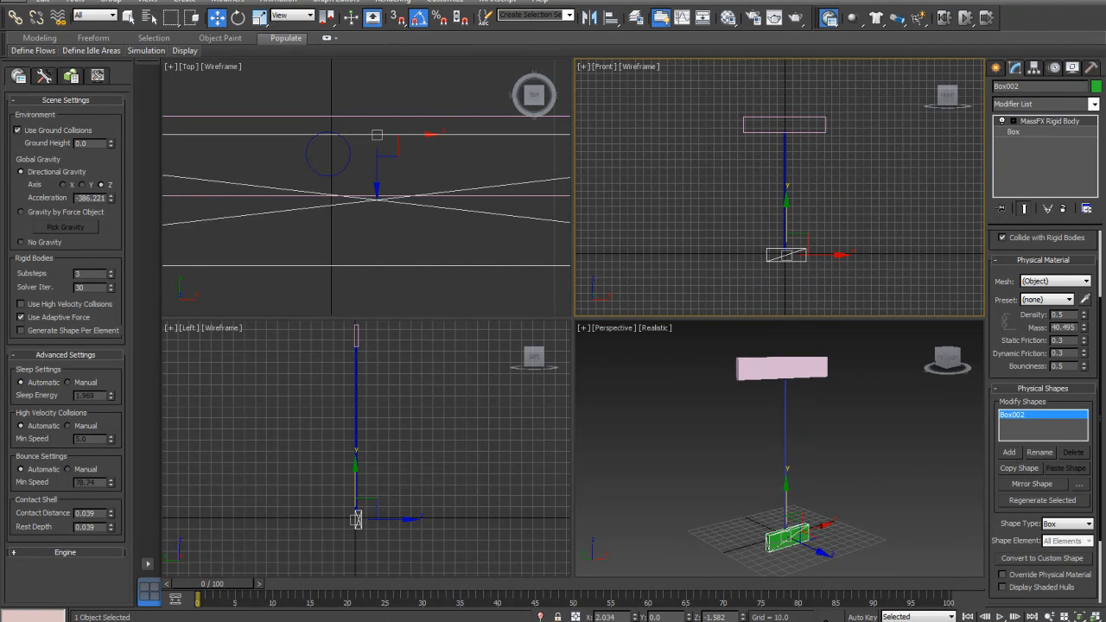
click(862, 617)
drag(242, 586, 959, 578)
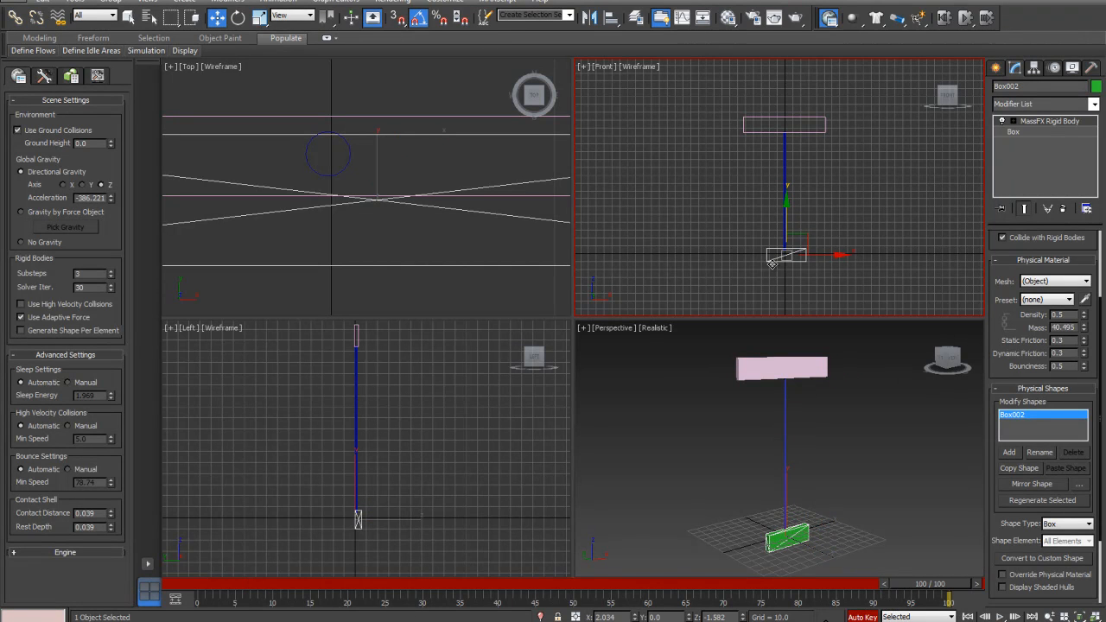
middle_drag(772, 264, 758, 218)
drag(769, 164, 765, 285)
middle_drag(770, 266, 763, 189)
scroll(763, 189, down, 2)
mouse_move(764, 185)
mouse_down()
mouse_move(764, 197)
mouse_move(768, 185)
mouse_up()
scroll(833, 394, down, 4)
scroll(837, 411, down, 3)
click(862, 617)
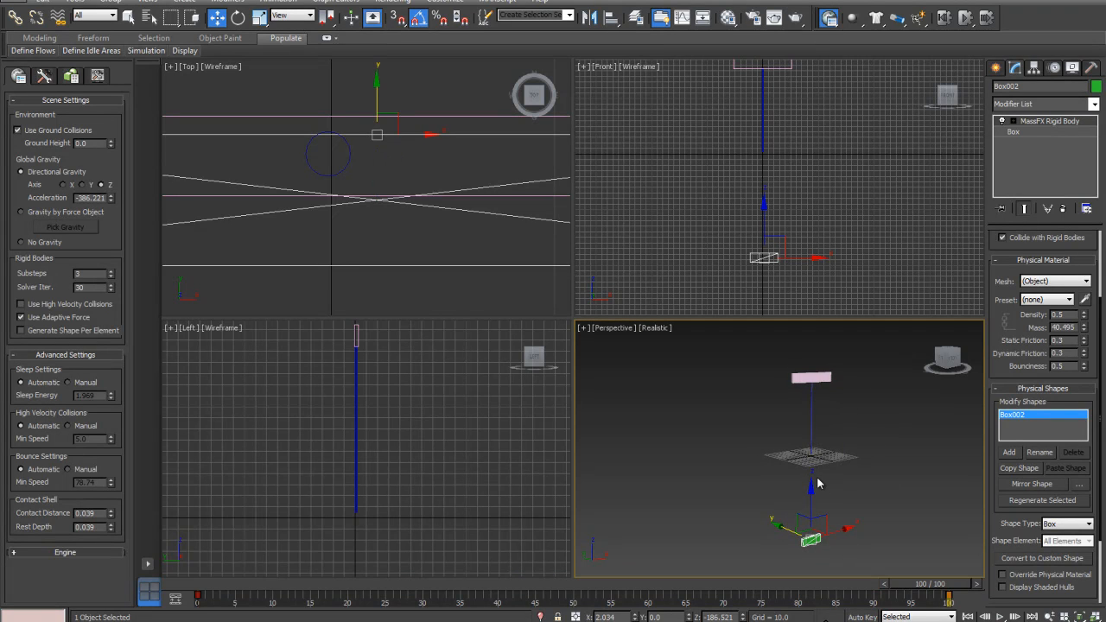
- Select both boxes and the cylinder and move them up together until the lower box's final position is above the ground
drag(847, 353, 766, 562)
drag(814, 418, 811, 312)
middle_drag(839, 456, 828, 494)
scroll(827, 494, down, 2)
middle_drag(827, 419, 819, 453)
scroll(819, 441, up, 2)
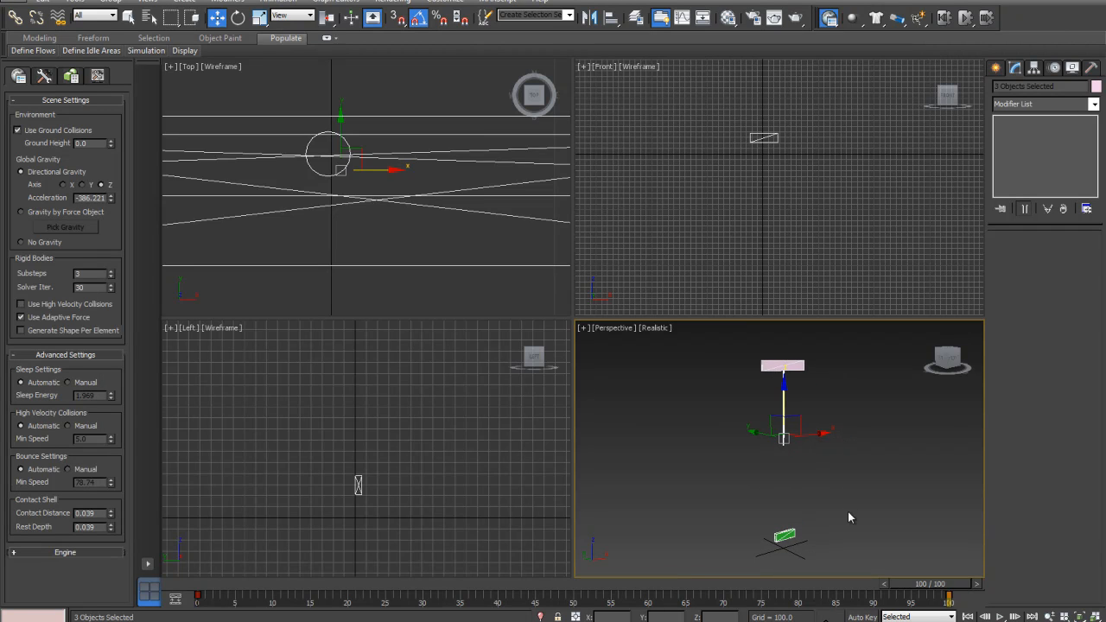
- Deselect everything and play back the lower box's downward animation to check it
click(848, 512)
drag(898, 585, 2, 510)
key(/)
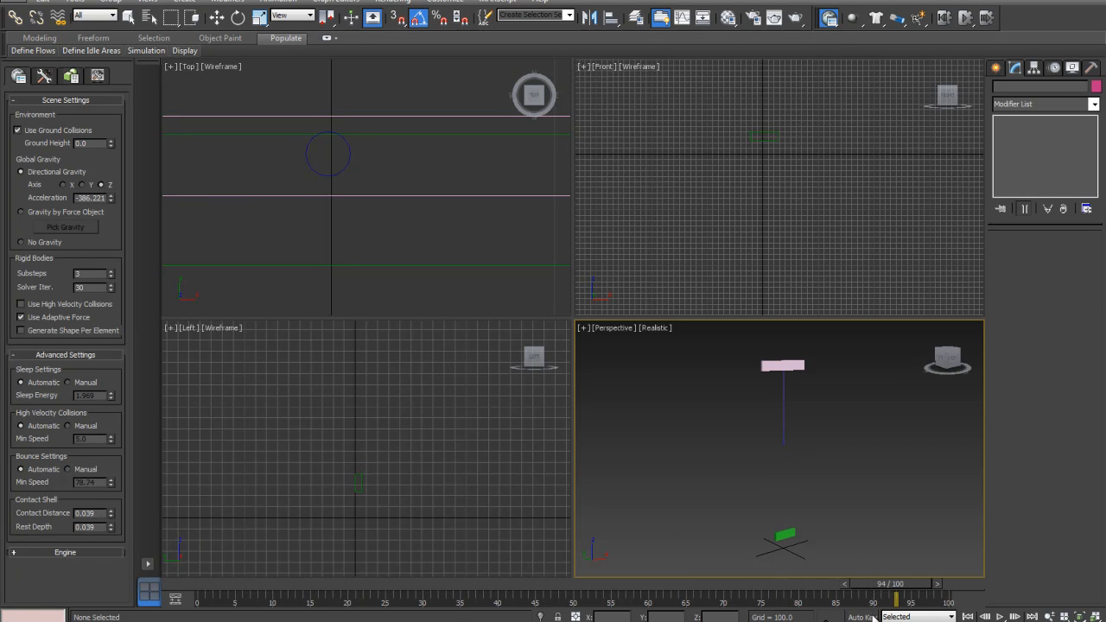
key(w)
middle_drag(815, 528, 812, 542)
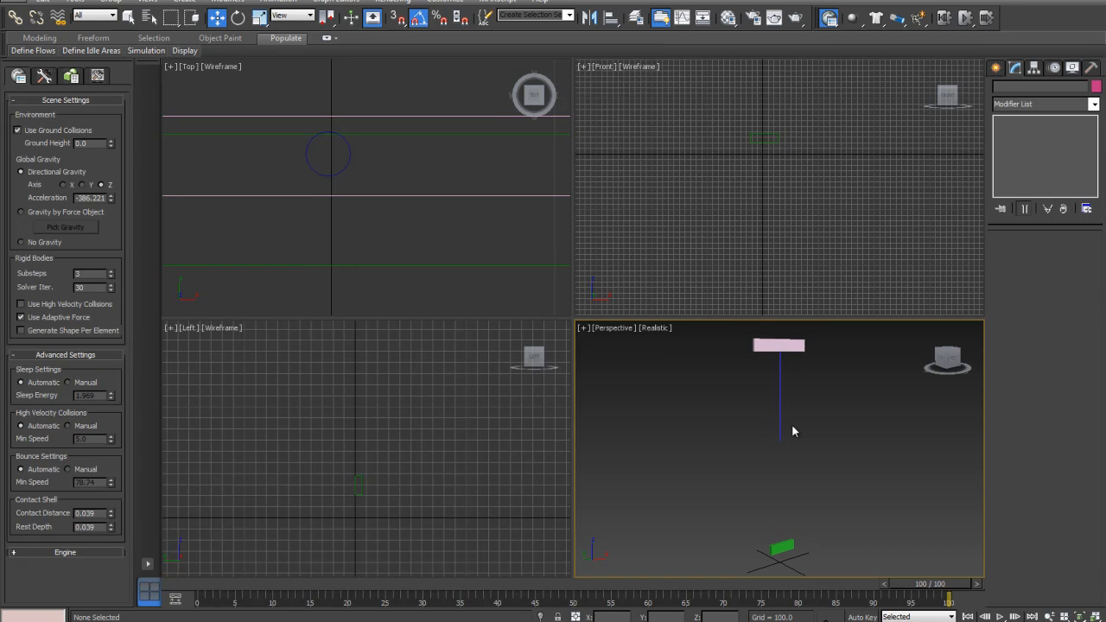
- Select the cylinder and, at the mCloth vertex level, select the end vertices that meet the upper box
click(780, 397)
middle_drag(782, 399, 796, 411)
scroll(795, 410, up, 1)
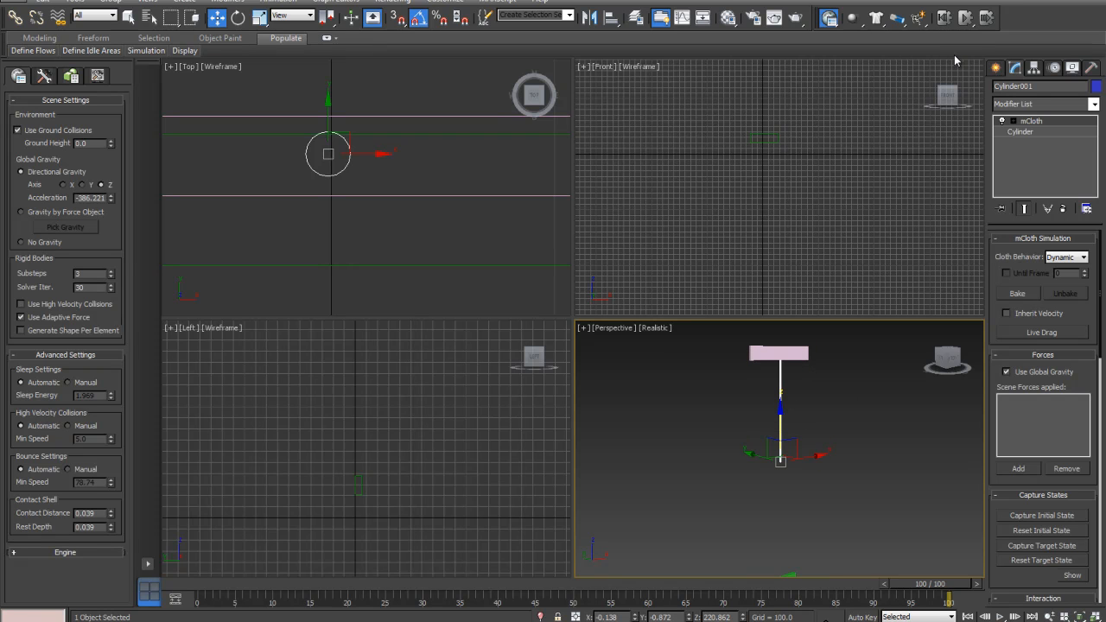
click(1014, 121)
click(1036, 132)
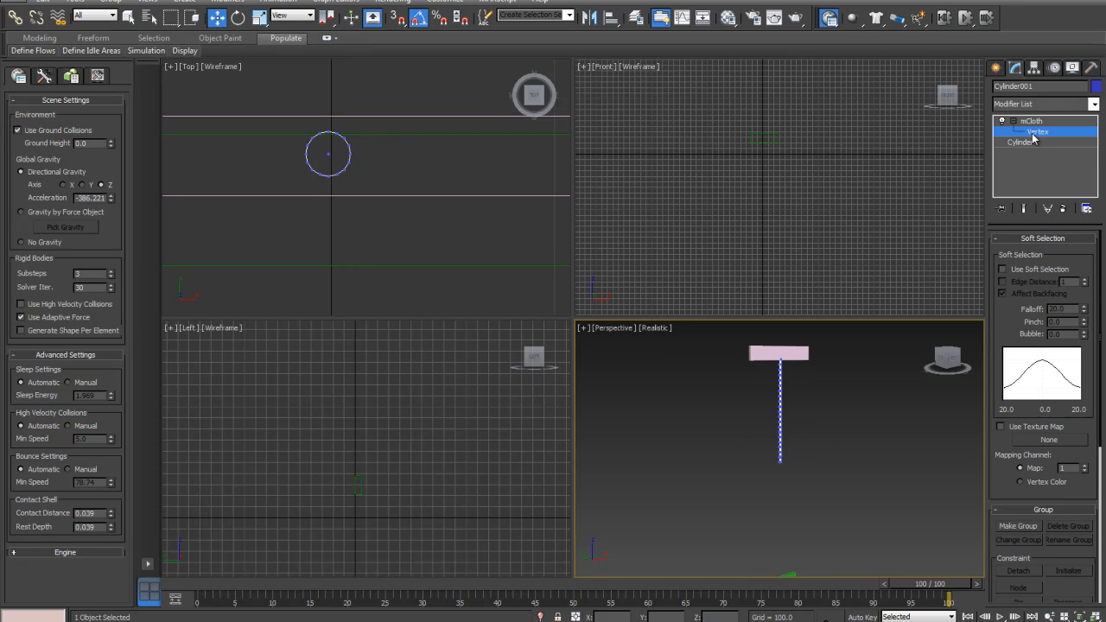
middle_drag(805, 361, 806, 441)
scroll(807, 406, up, 3)
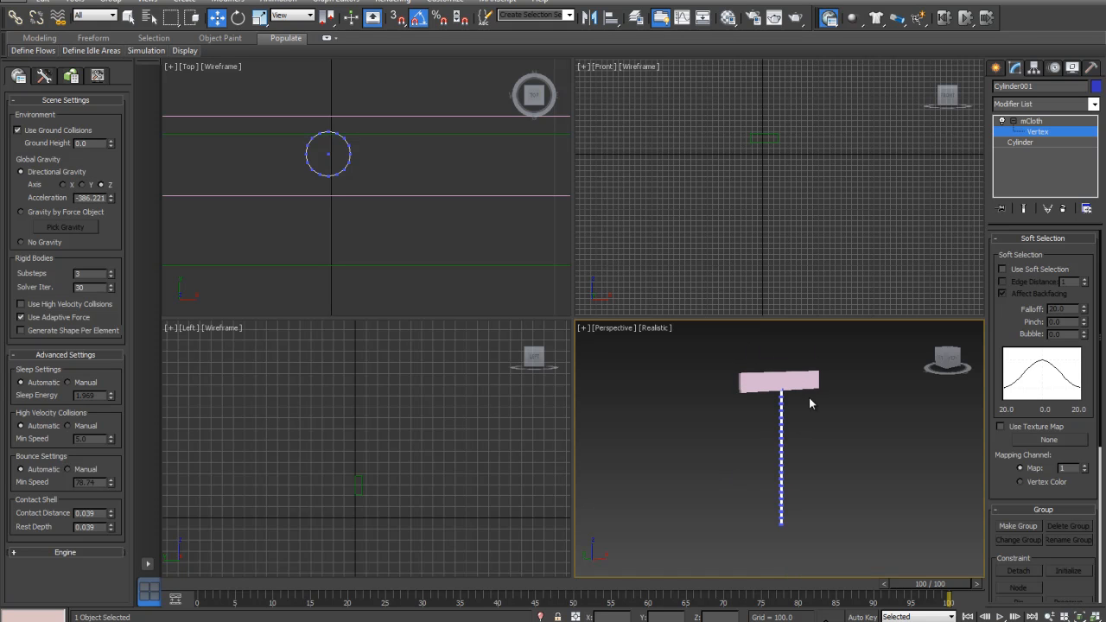
click(776, 400)
click(1095, 616)
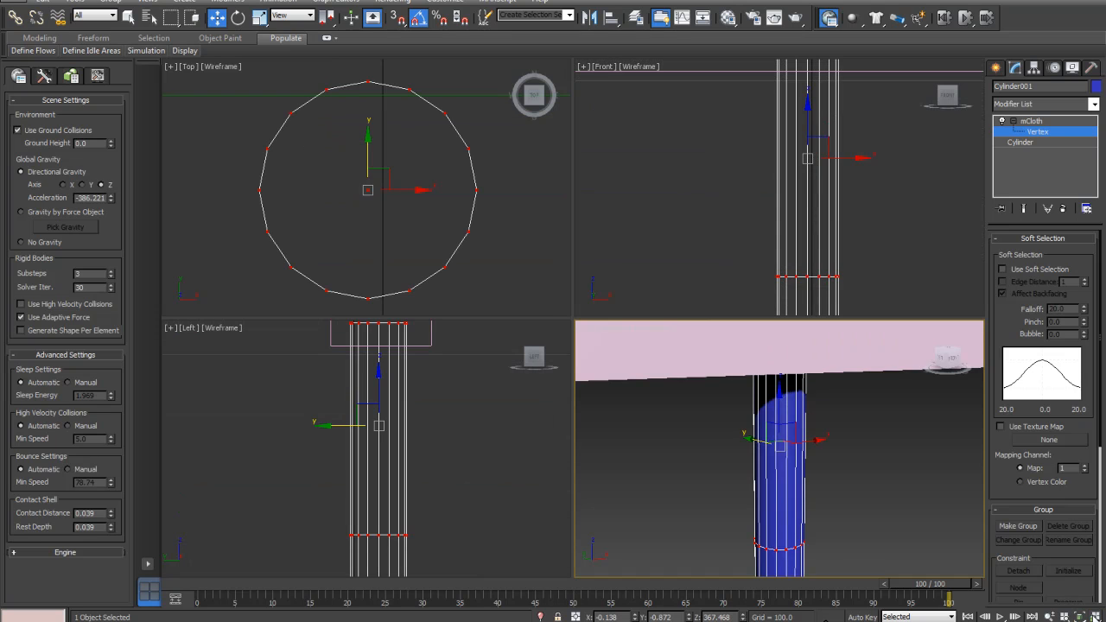
alt+middle_drag(826, 428, 849, 470)
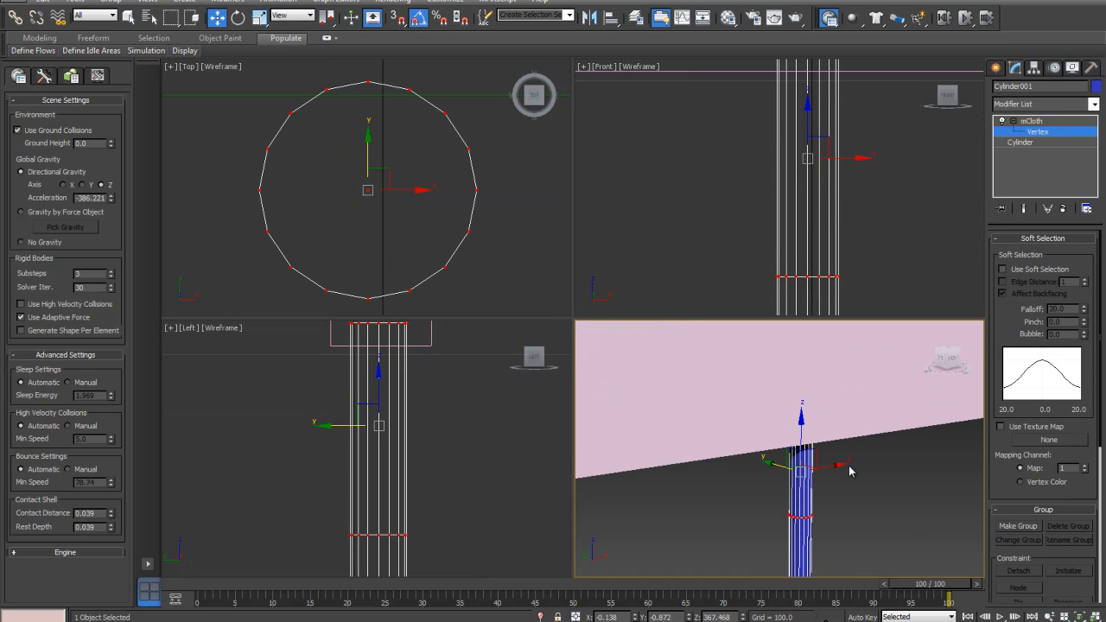
scroll(1011, 332, down, 3)
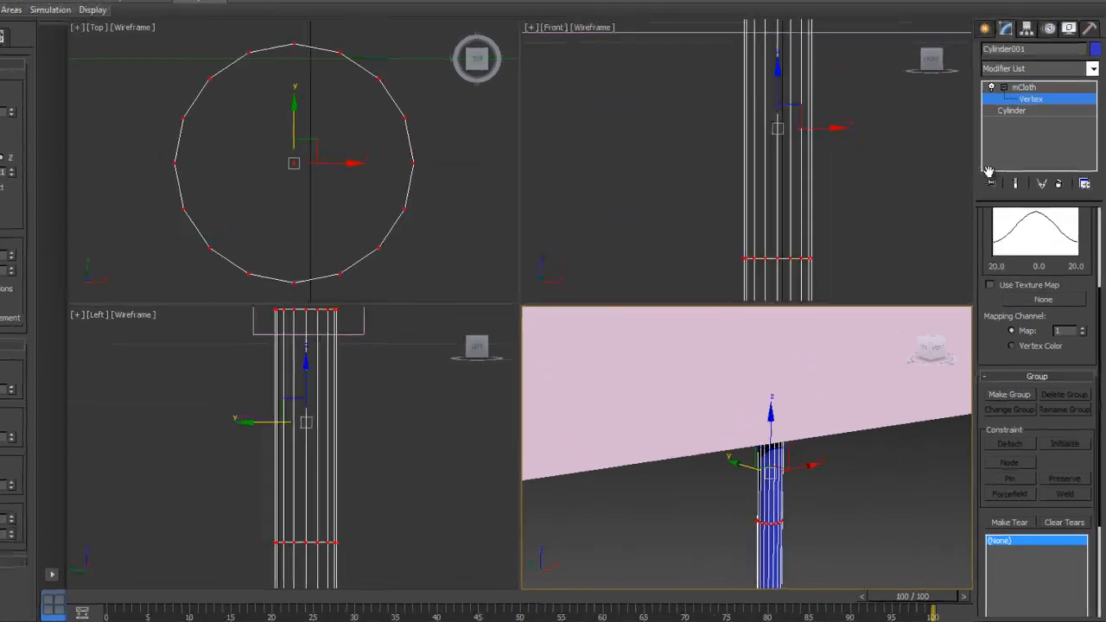
- Make a vertex group named UpperGroup from the selection and node-constrain it to the upper box
click(992, 384)
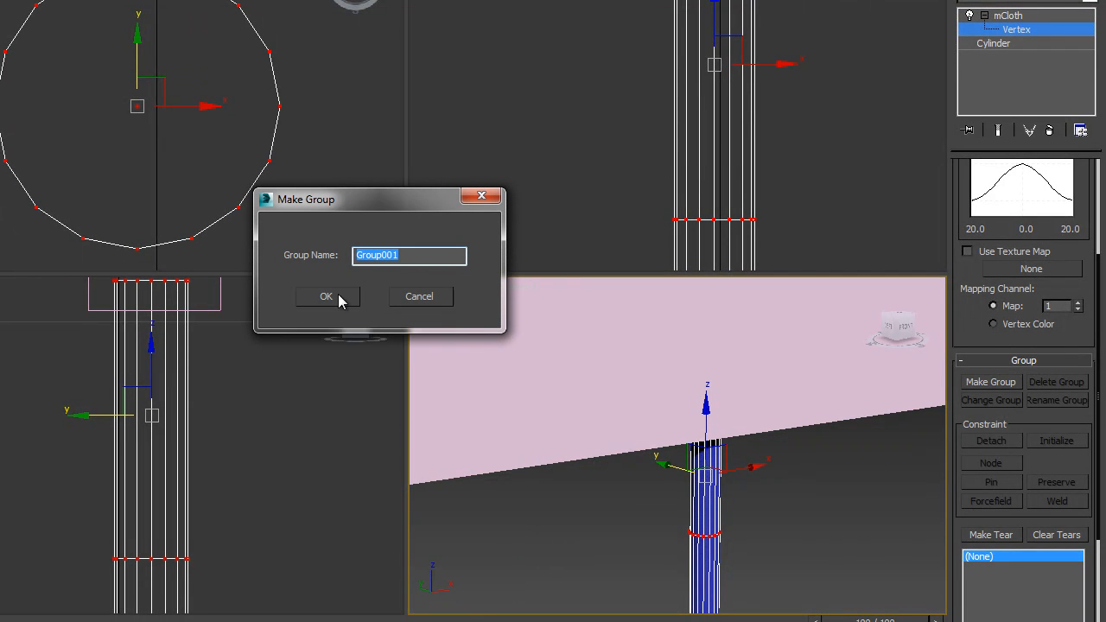
text(Upper)
click(344, 298)
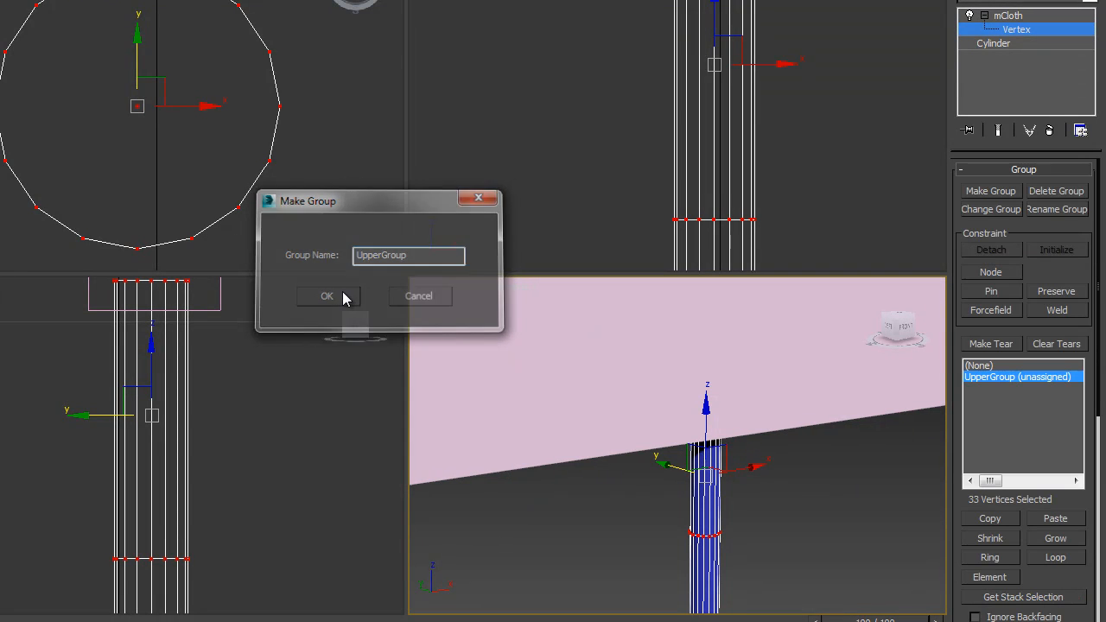
scroll(970, 504, down, 1)
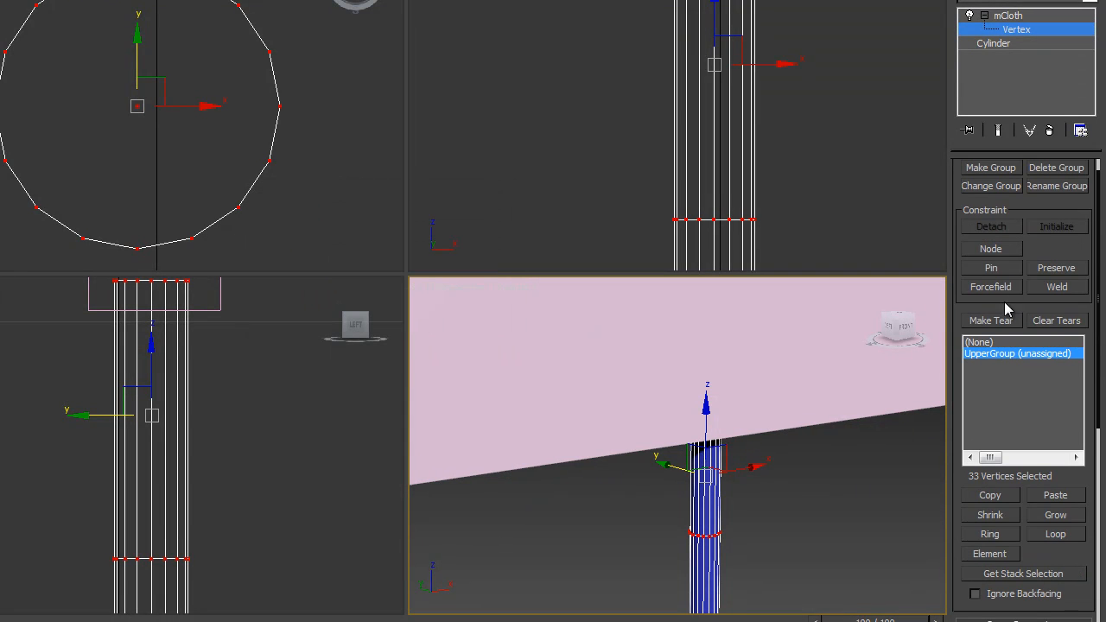
click(991, 251)
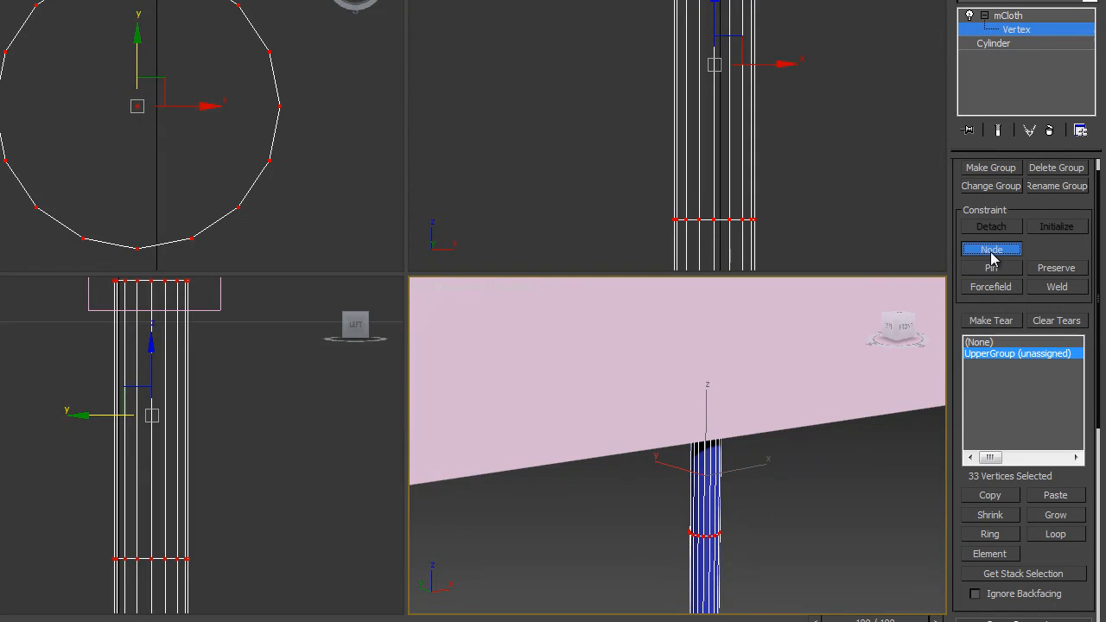
click(772, 403)
- Return to frame 0 and select the cylinder's lower end vertices just above the lower box
scroll(755, 464, down, 2)
scroll(743, 414, down, 5)
middle_drag(742, 477, 741, 370)
scroll(754, 419, up, 2)
click(951, 621)
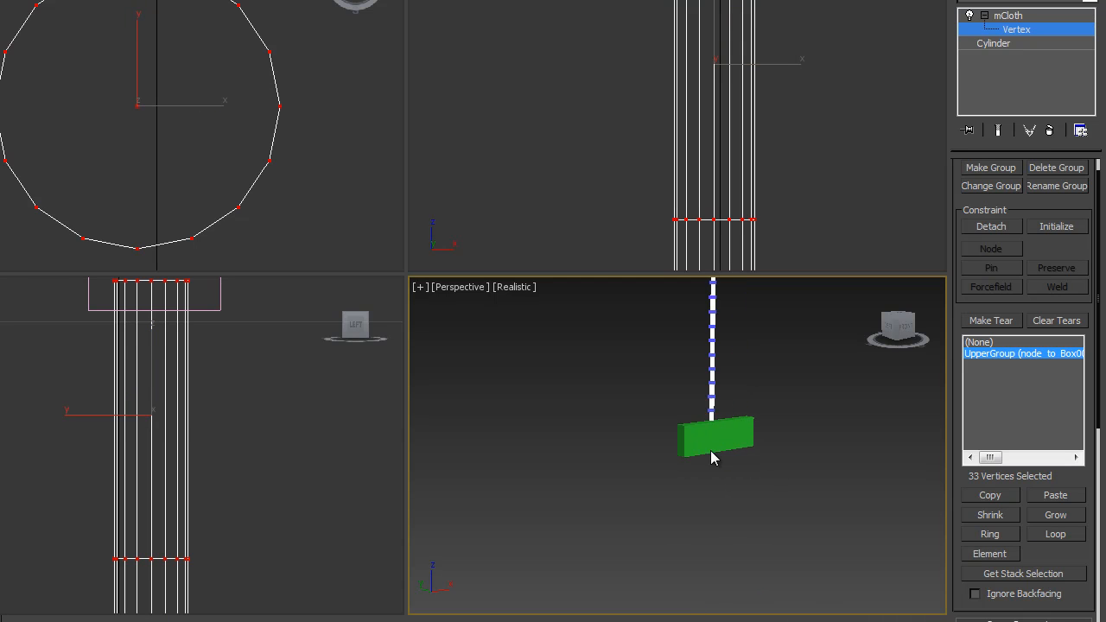
scroll(728, 413, up, 8)
drag(659, 504, 659, 509)
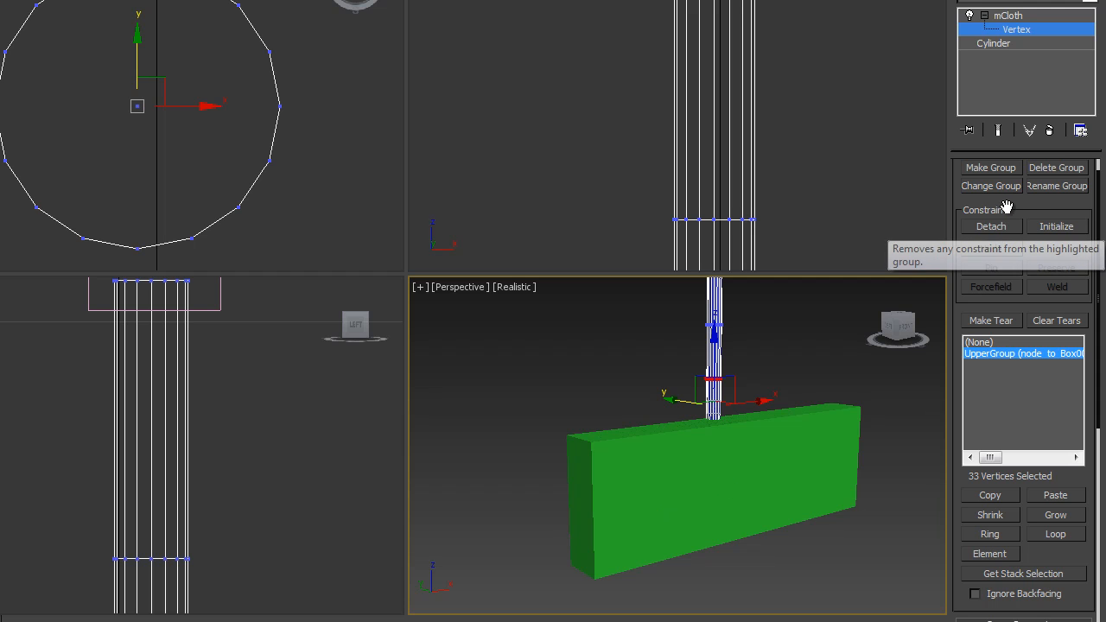
- Make a vertex group named Lower from the selected end vertices and node-constrain it to the lower box
click(994, 168)
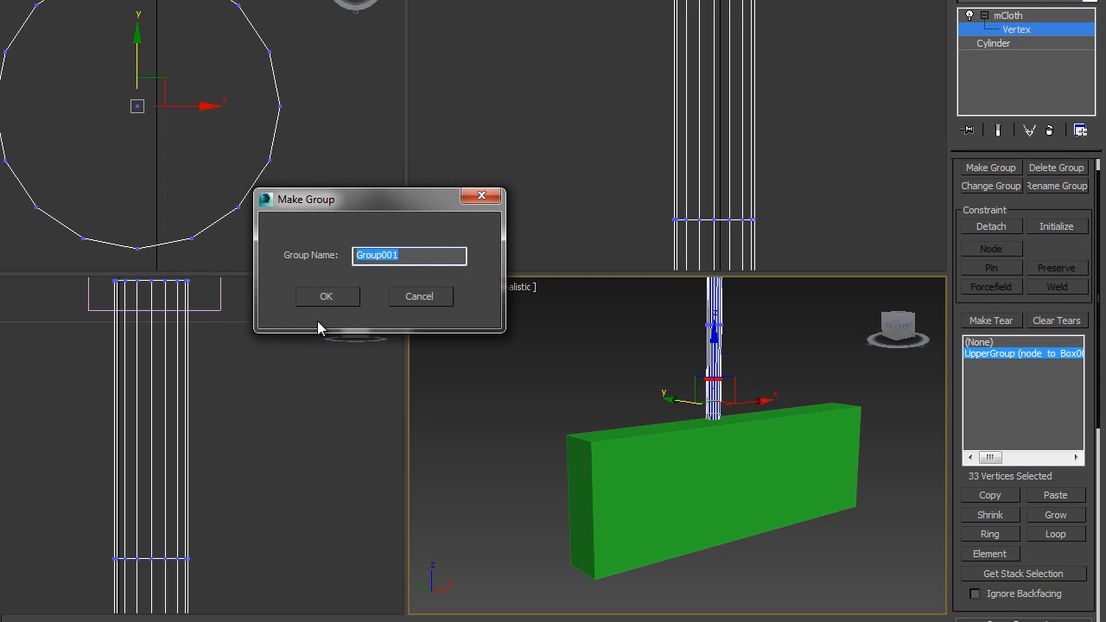
text(Lower)
click(346, 296)
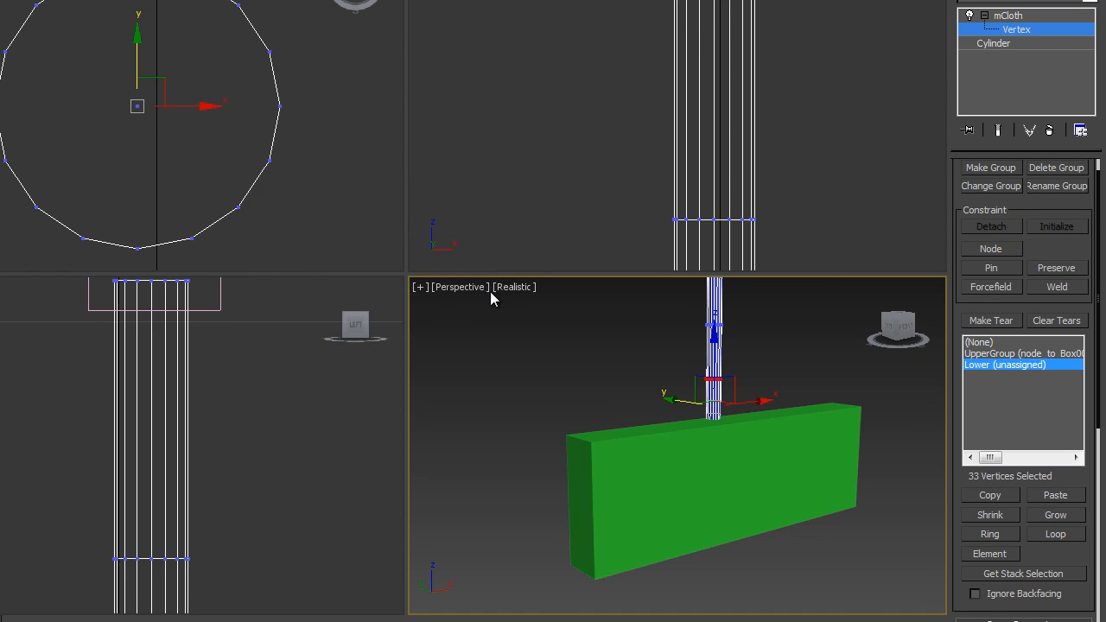
click(991, 249)
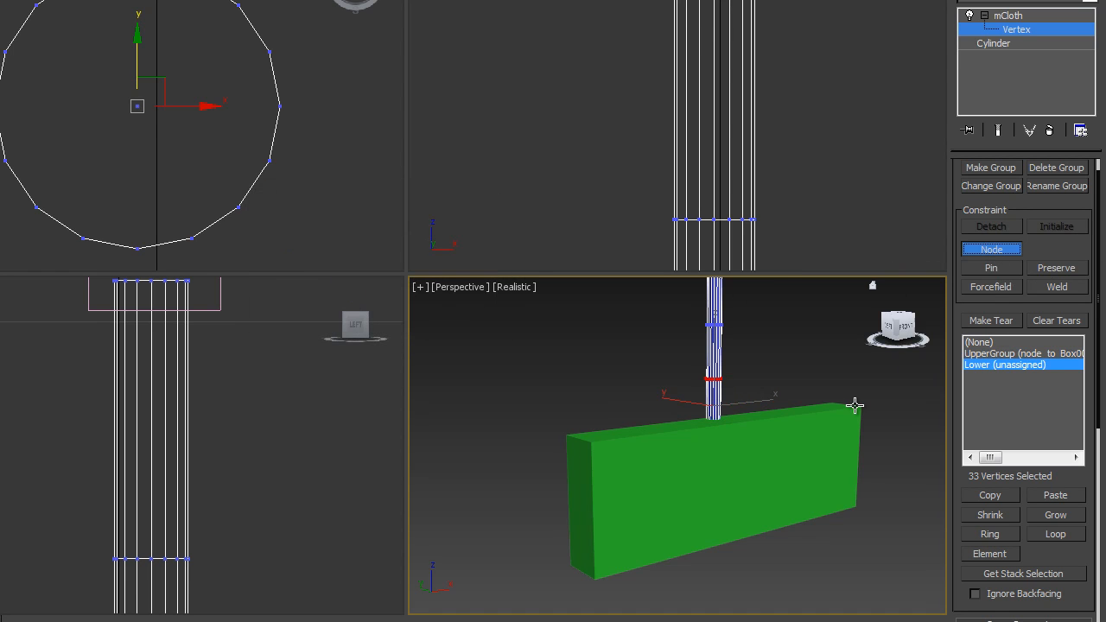
click(797, 424)
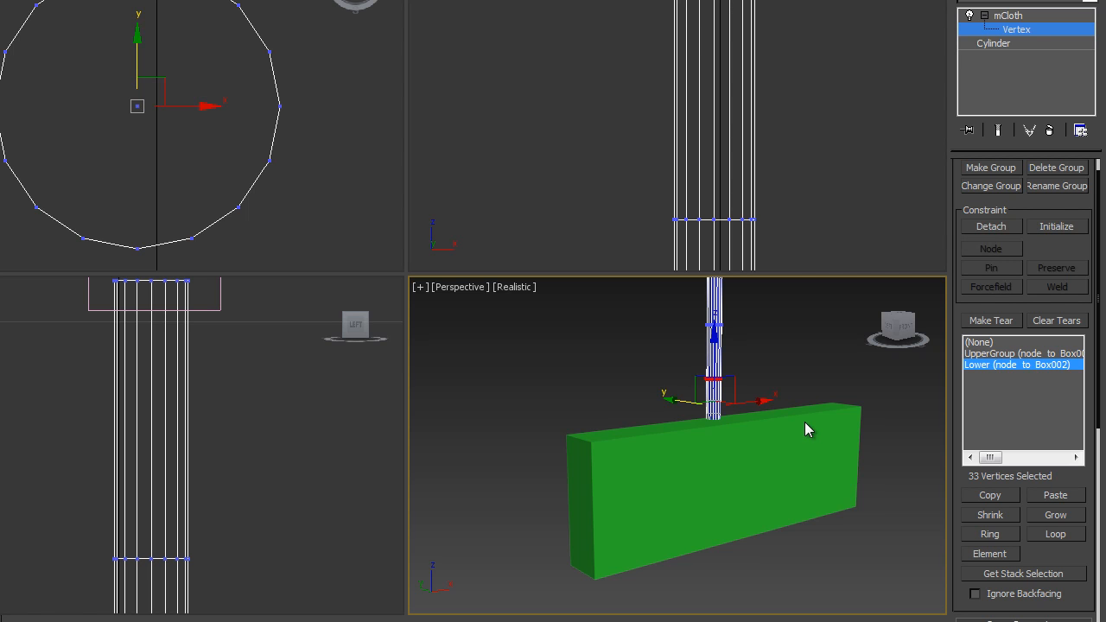
- Maximize the perspective view, leave vertex editing for the mCloth level, and run the MassFX simulation
scroll(736, 456, down, 5)
mouse_move(736, 434)
middle_down()
mouse_move(751, 558)
mouse_move(745, 431)
middle_up()
key(alt+w)
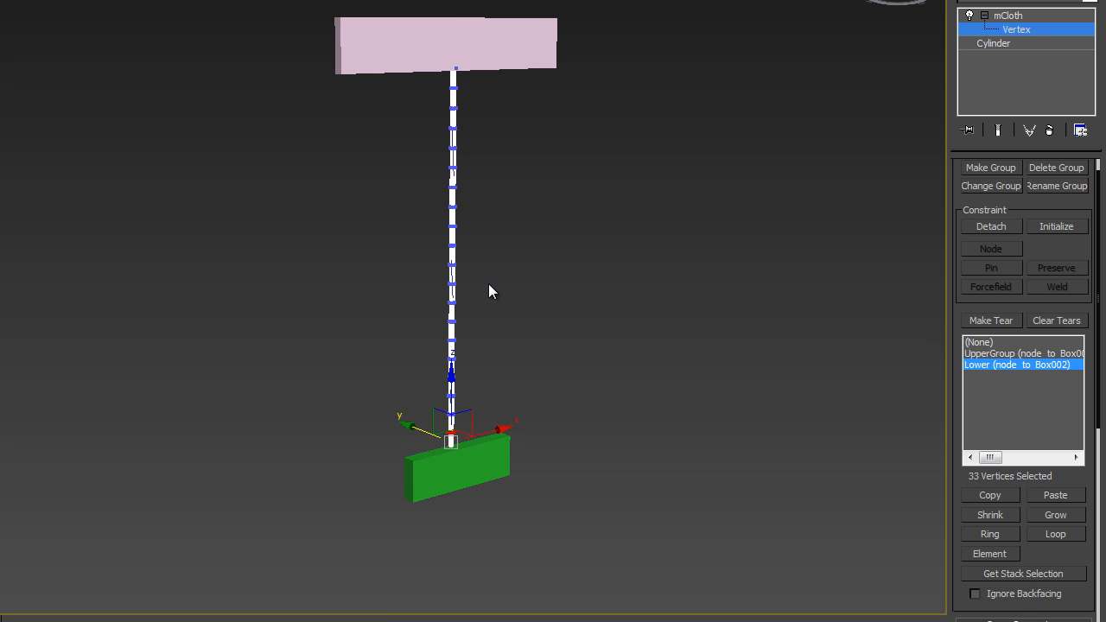
scroll(489, 284, up, 3)
click(1007, 15)
scroll(670, 168, down, 5)
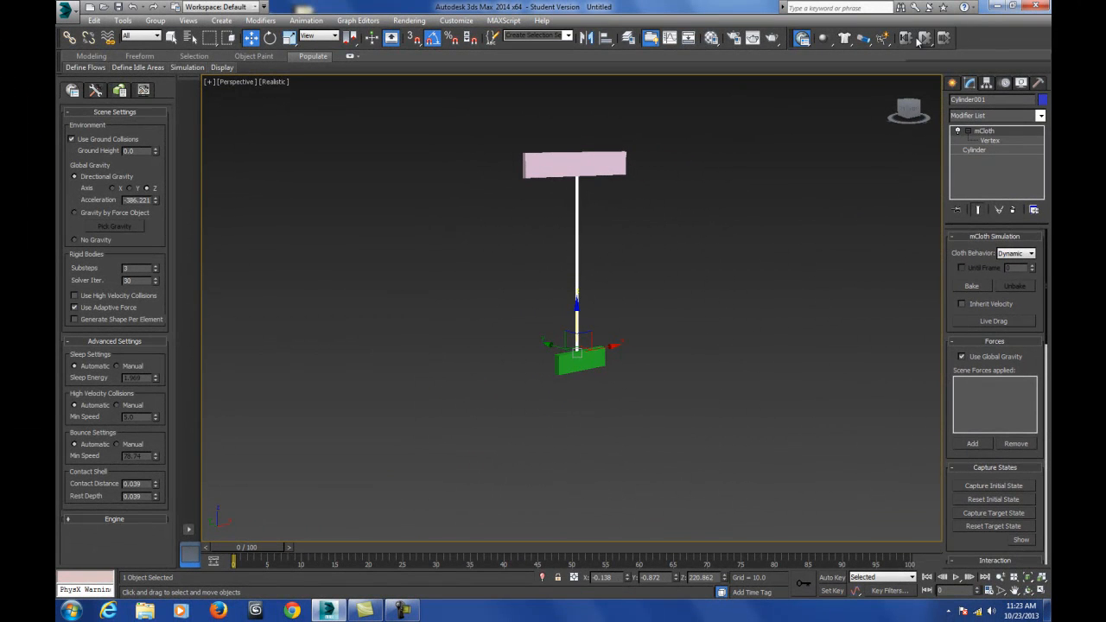
click(925, 39)
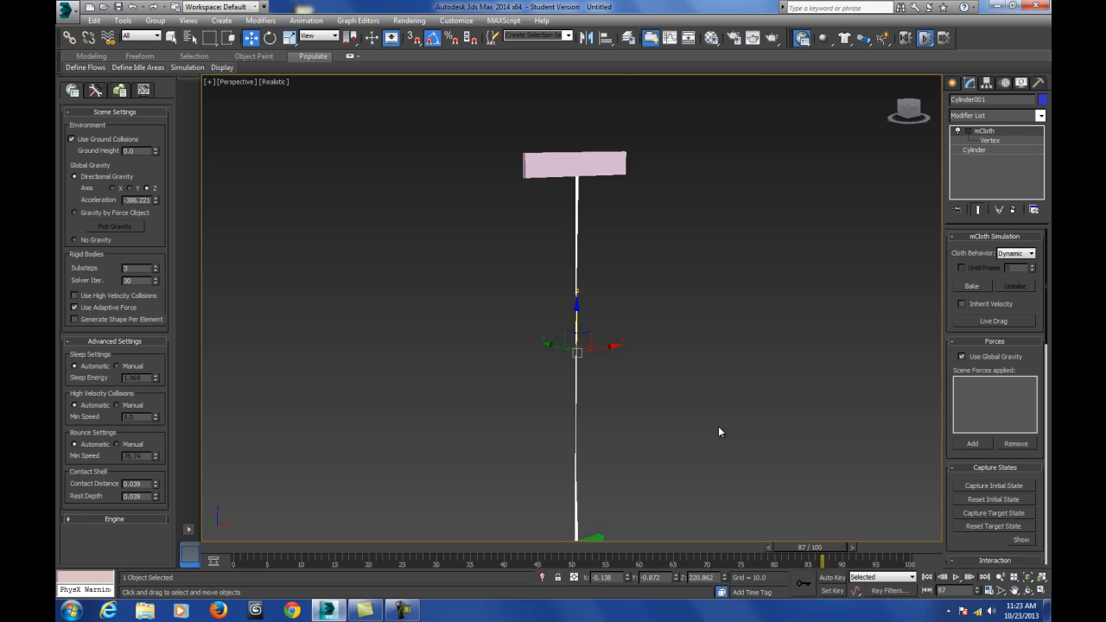
- Examine the simulated rope close up and along its full length between the boxes, and reset the simulation
scroll(716, 363, down, 3)
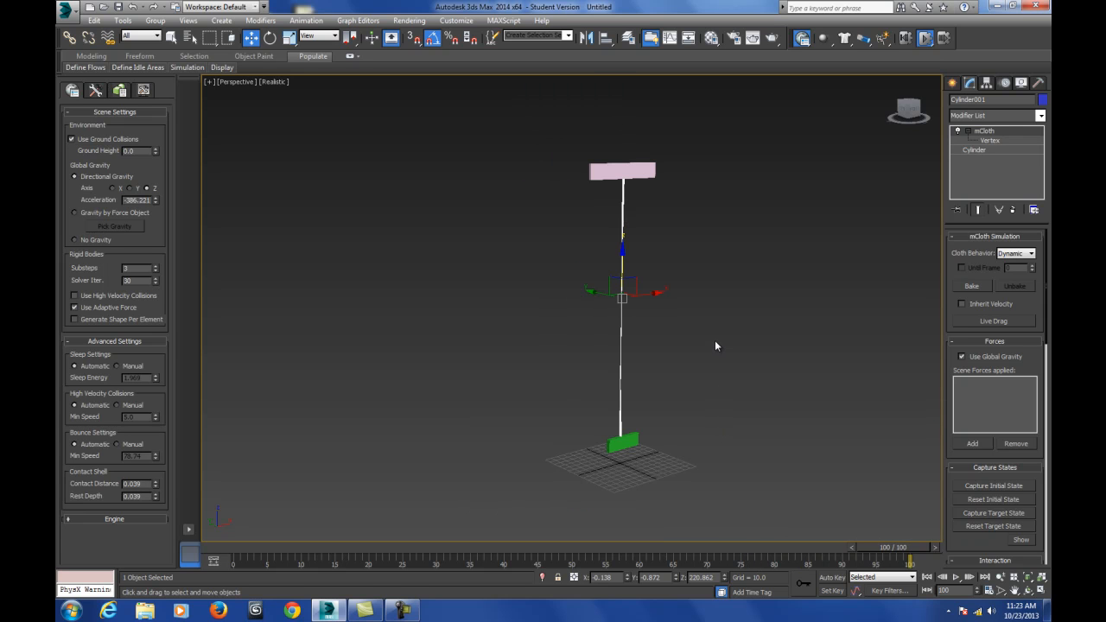
scroll(716, 346, up, 3)
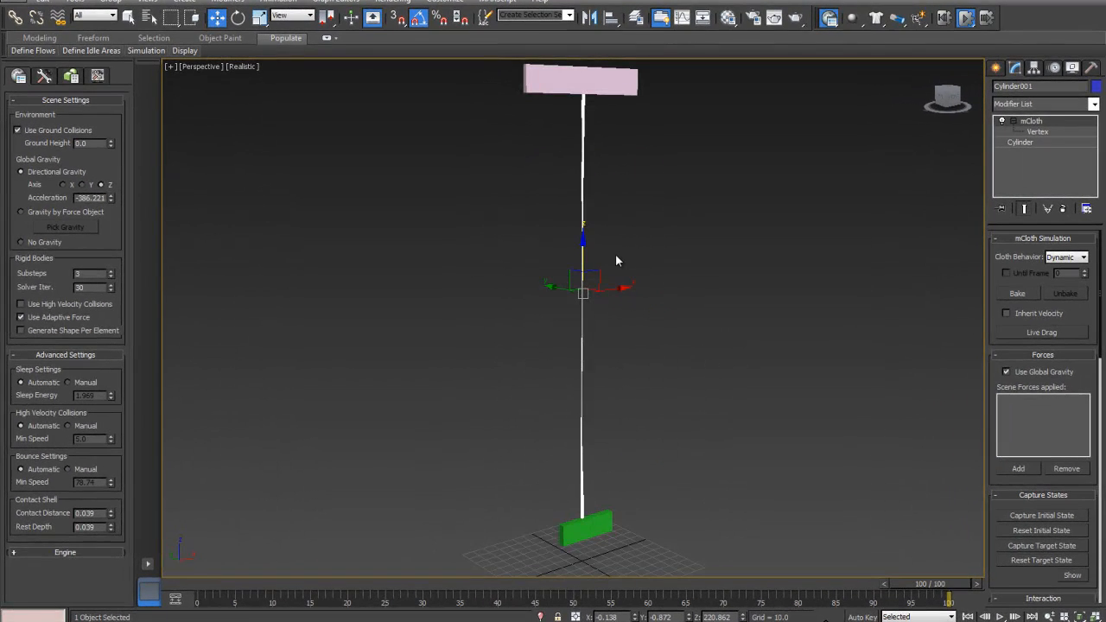
scroll(615, 220, up, 5)
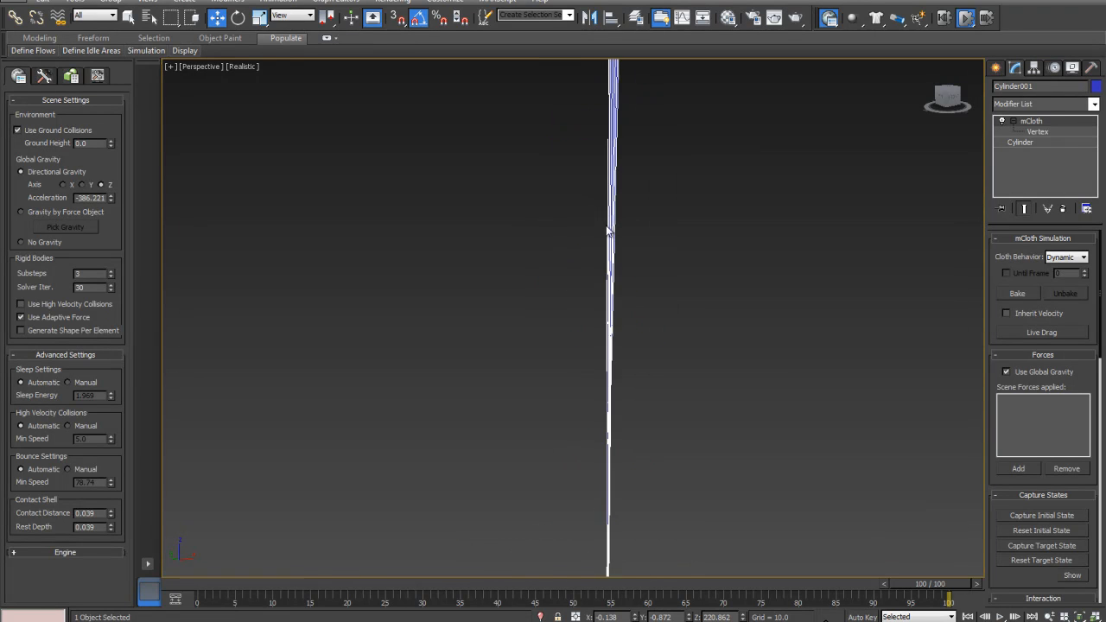
scroll(625, 230, down, 6)
middle_drag(629, 323, 640, 298)
scroll(647, 250, down, 2)
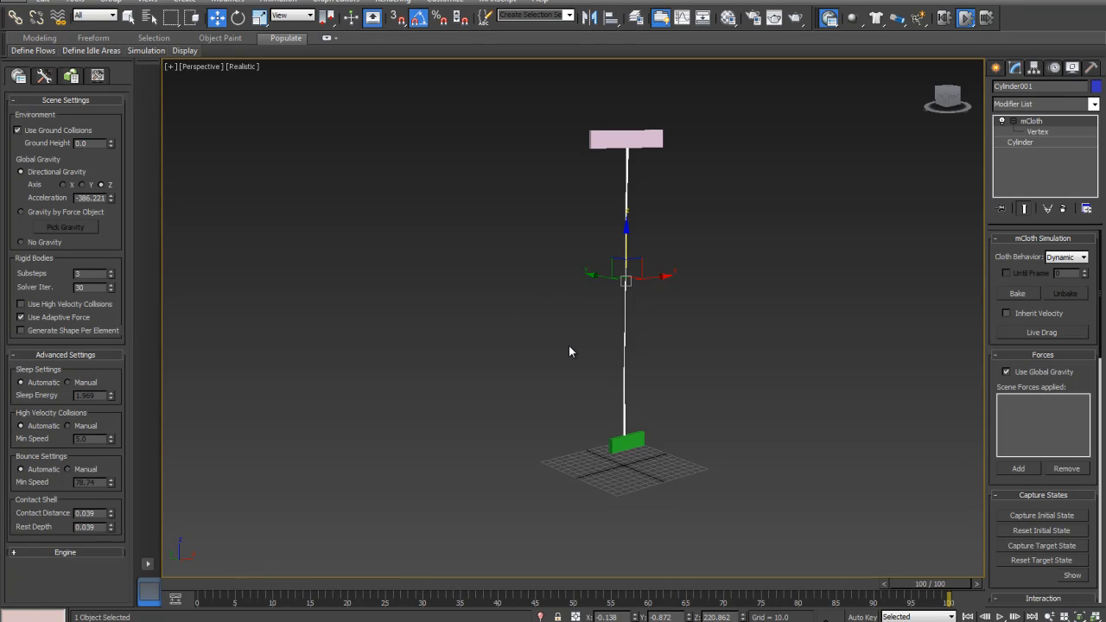
scroll(716, 228, up, 3)
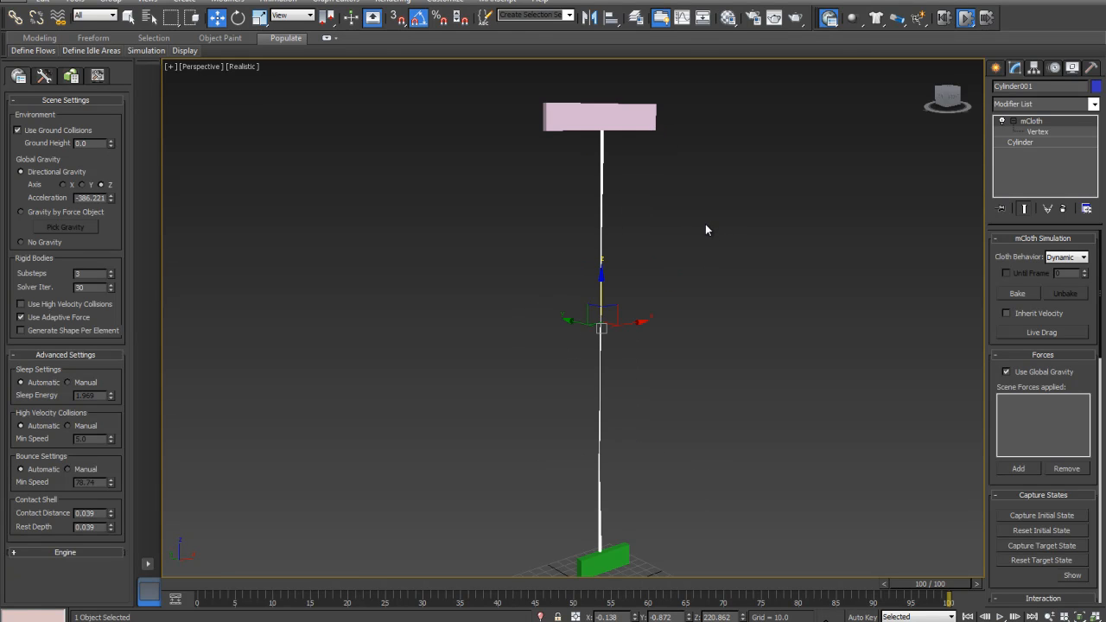
click(942, 18)
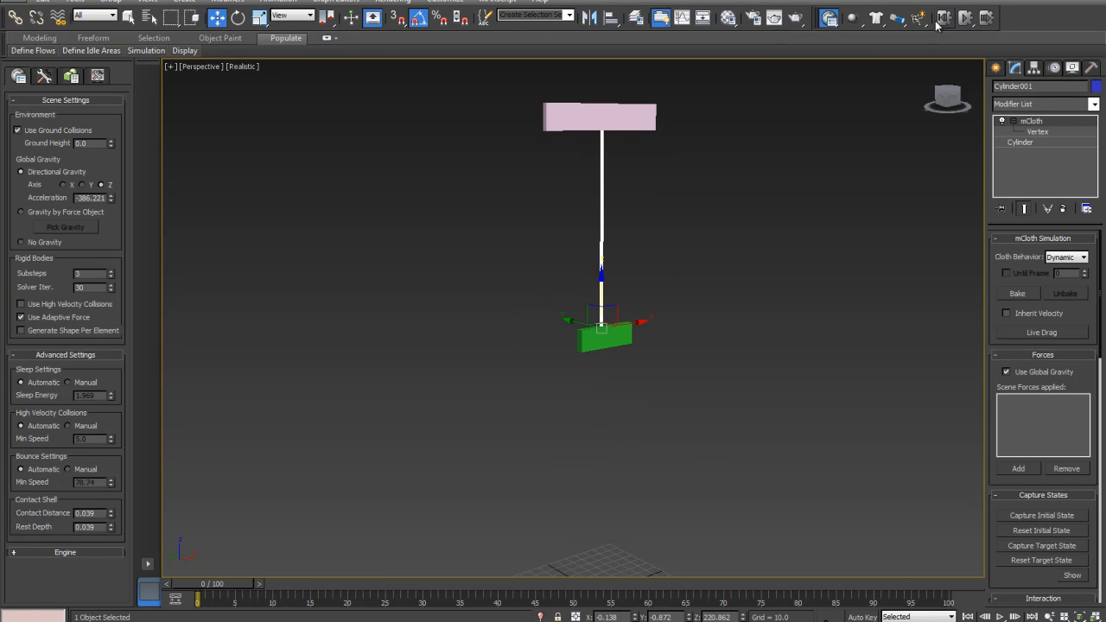
- At the mCloth vertex level, select one complete ring of vertices around the cylinder slightly above its middle
middle_drag(715, 193, 739, 271)
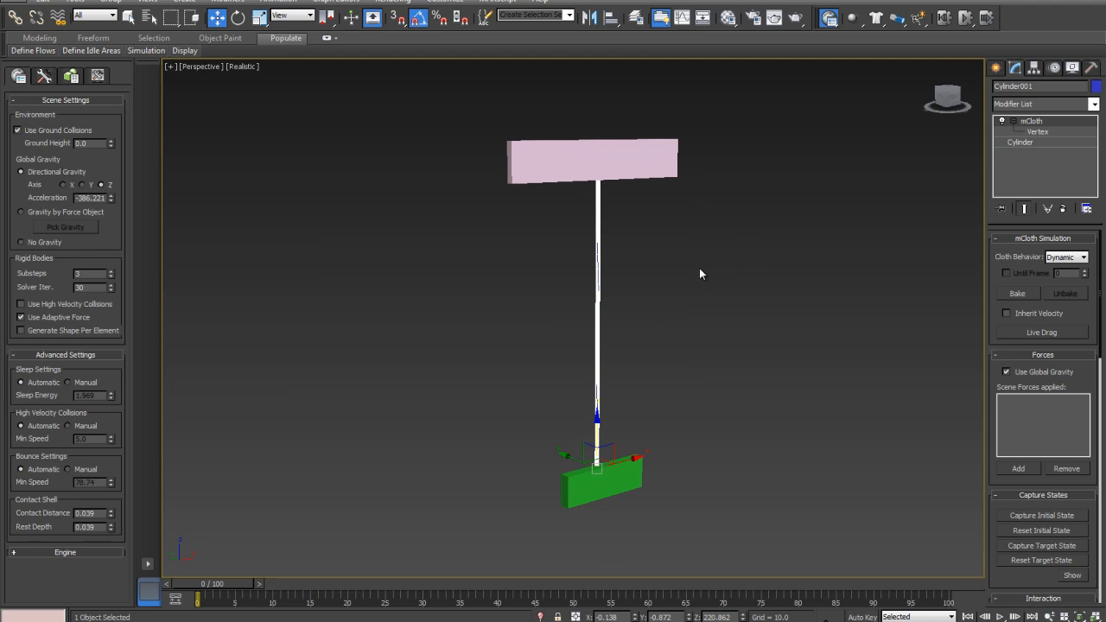
click(615, 323)
click(595, 316)
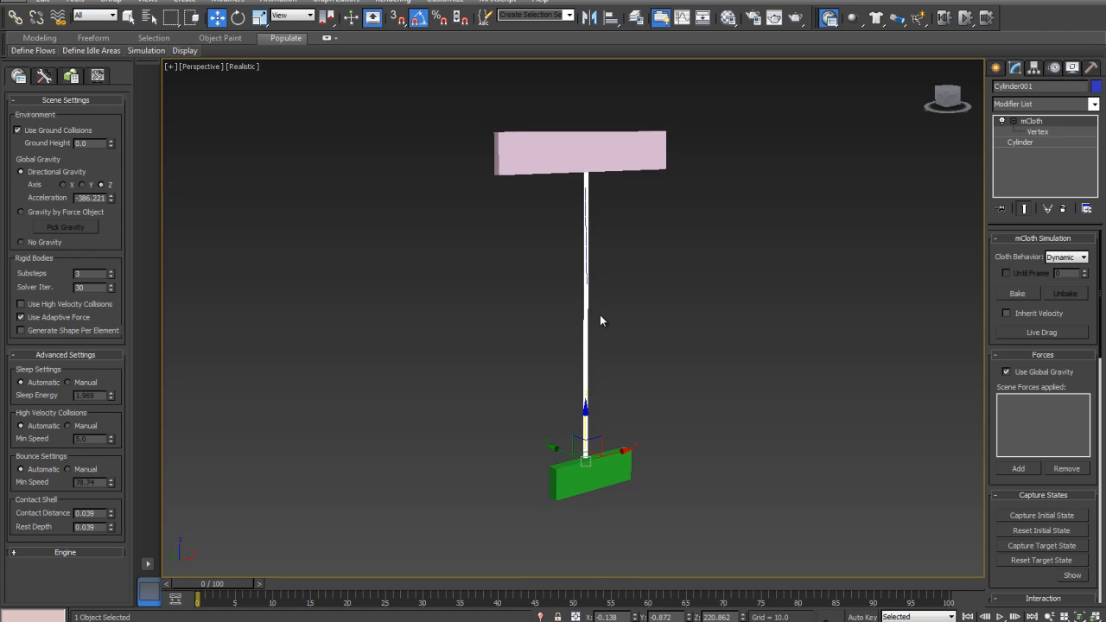
scroll(600, 318, up, 4)
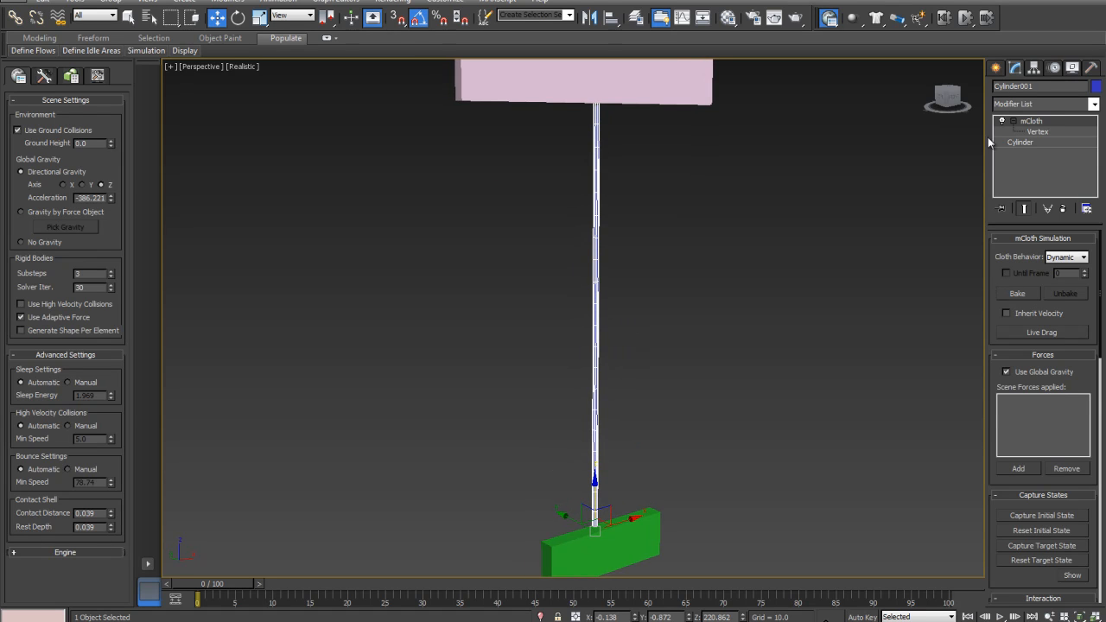
click(1037, 131)
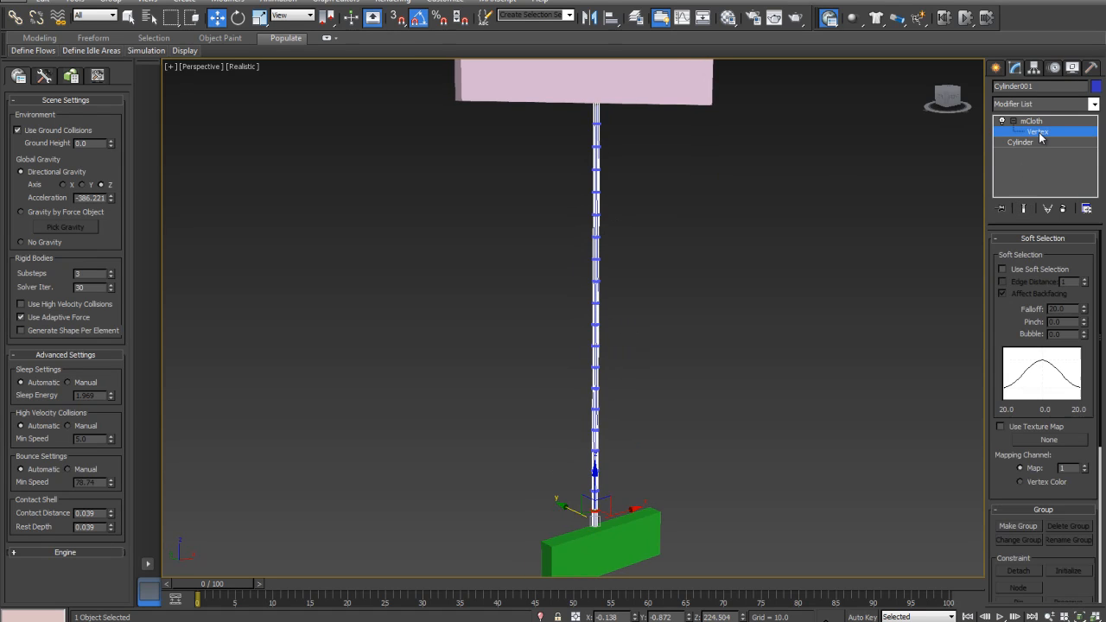
drag(612, 272, 603, 293)
scroll(605, 291, up, 5)
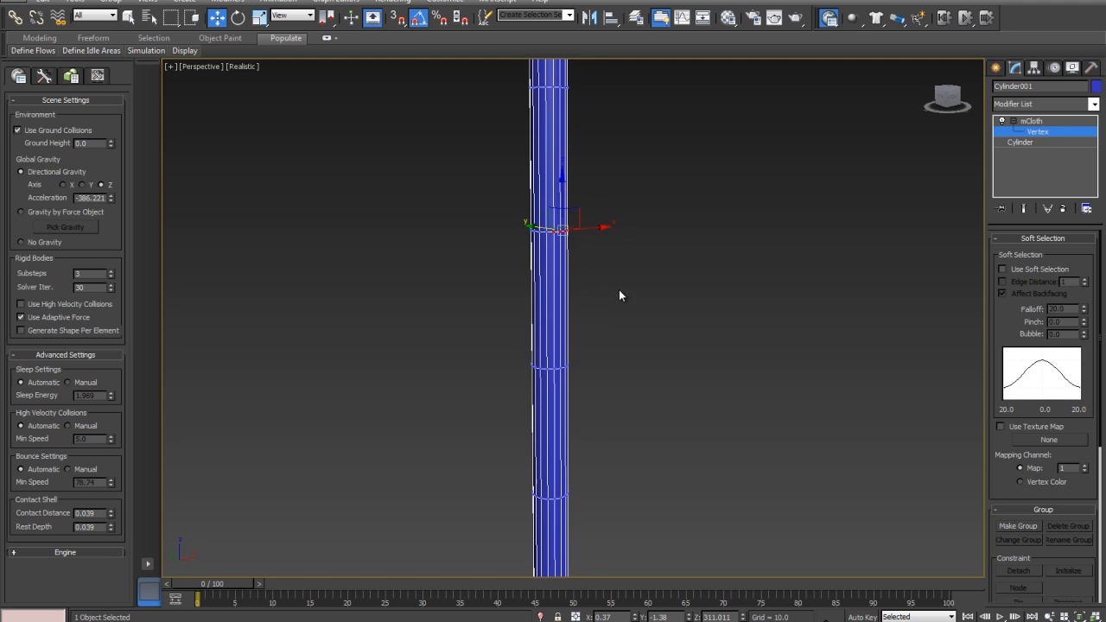
drag(624, 195, 524, 257)
scroll(625, 280, down, 2)
scroll(624, 276, down, 4)
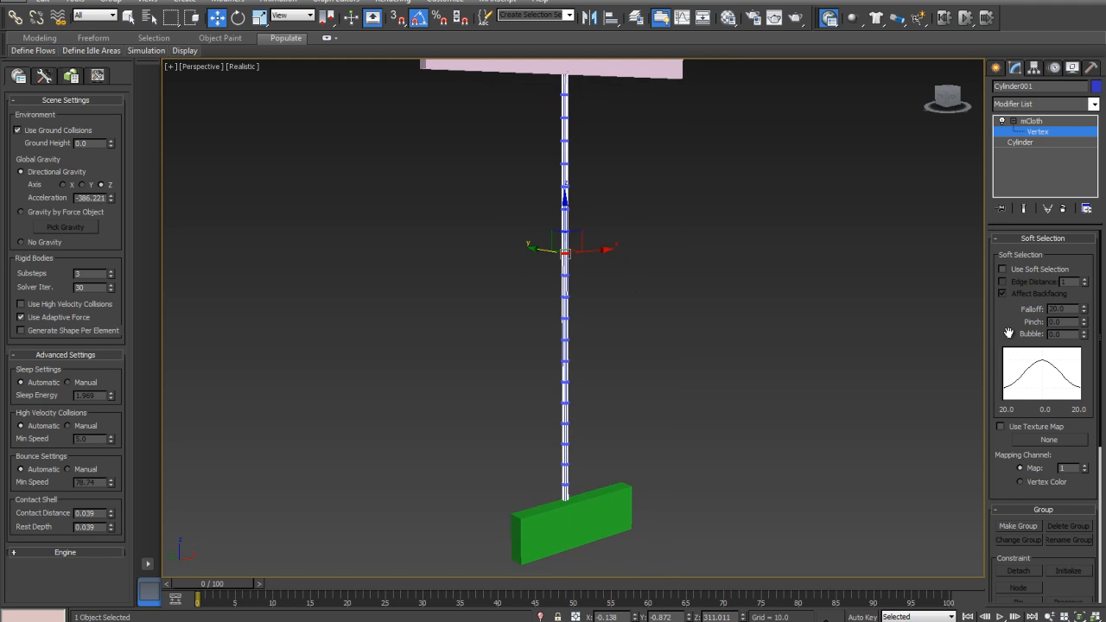
- Make a vertex group named tear from the selected ring and create a tear there with the default group name
scroll(1008, 334, down, 5)
click(1018, 419)
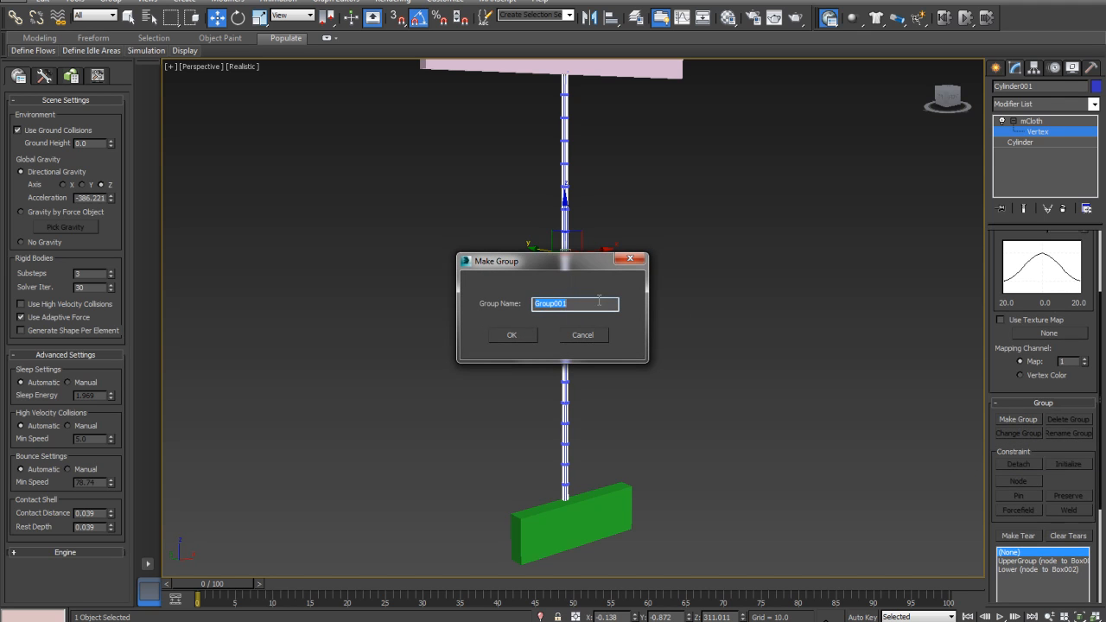
text(tear)
click(529, 335)
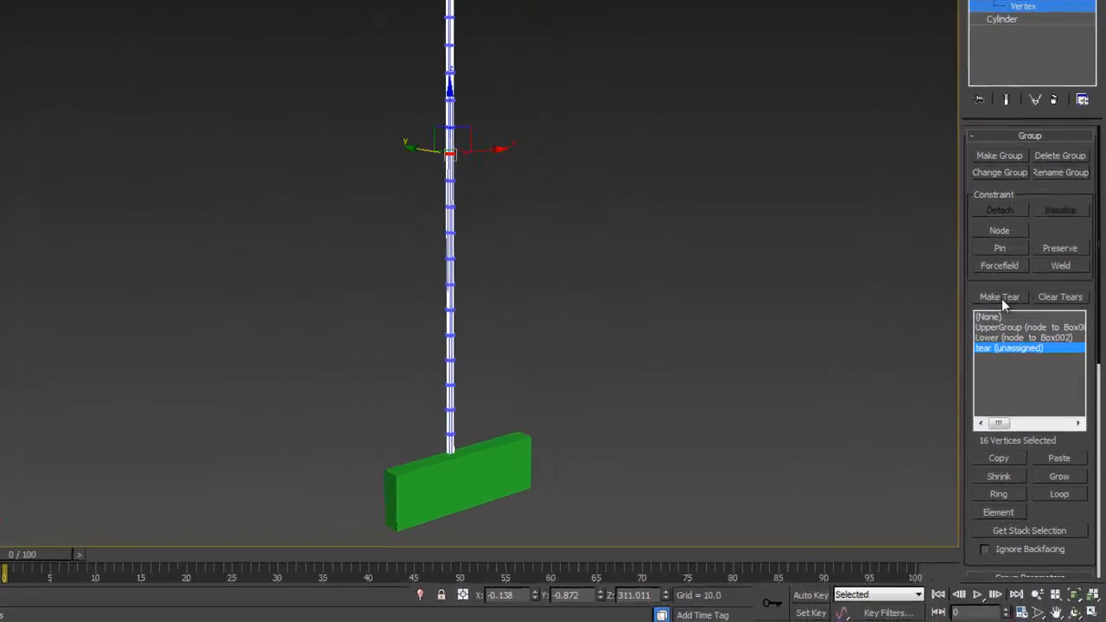
click(1000, 298)
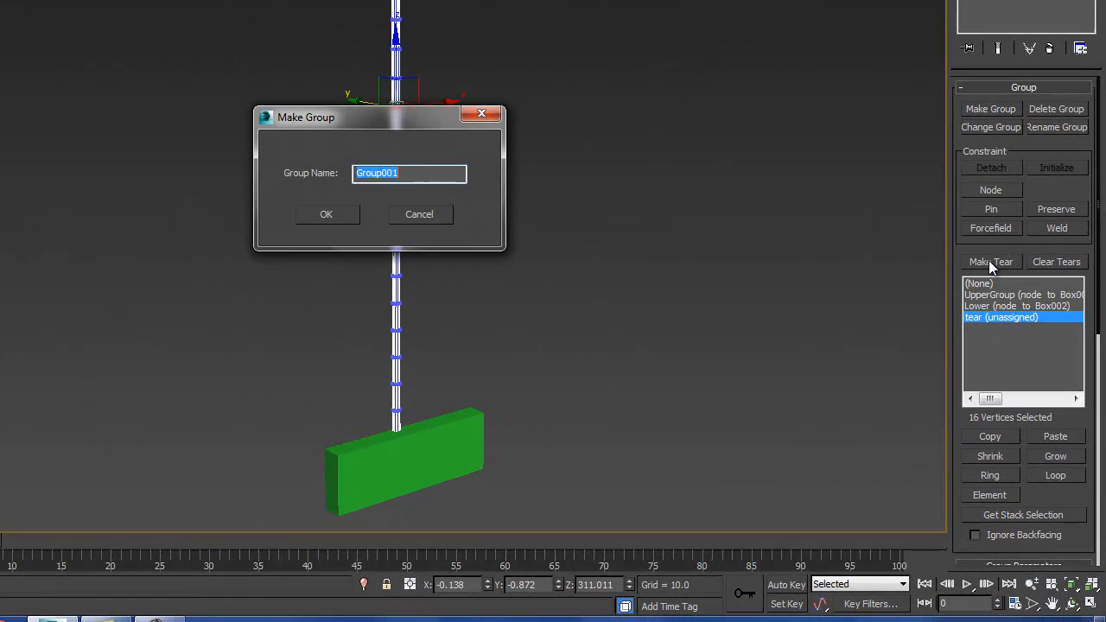
click(326, 215)
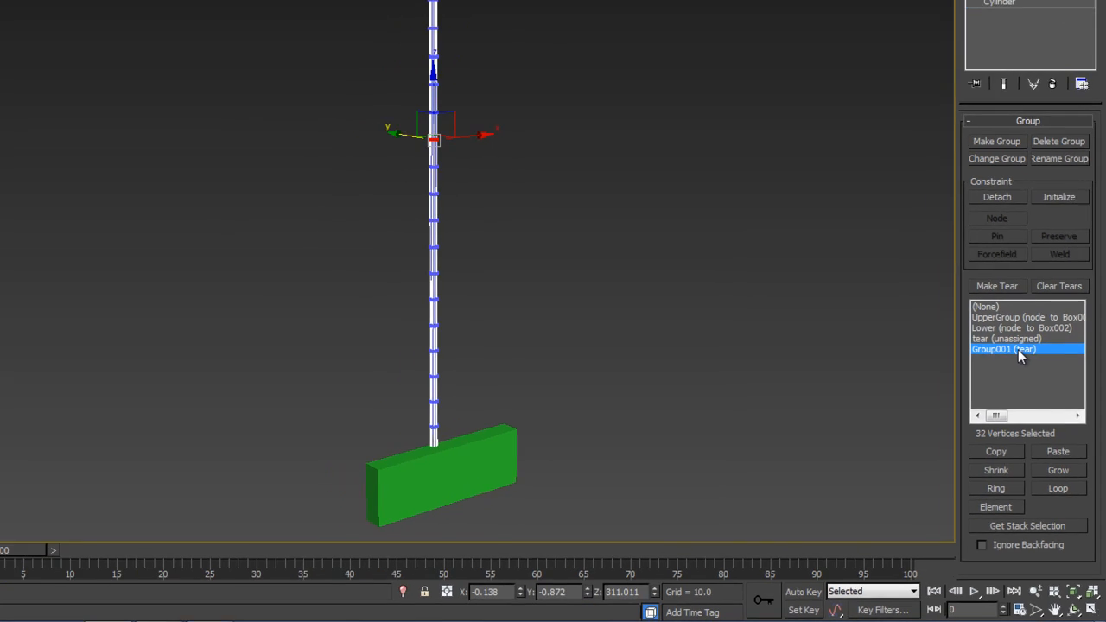
- Run the MassFX simulation to watch the rope tear between the two boxes, and reset it
scroll(683, 224, down, 4)
scroll(674, 284, up, 2)
mouse_move(695, 233)
middle_down()
mouse_move(673, 285)
mouse_move(693, 215)
middle_up()
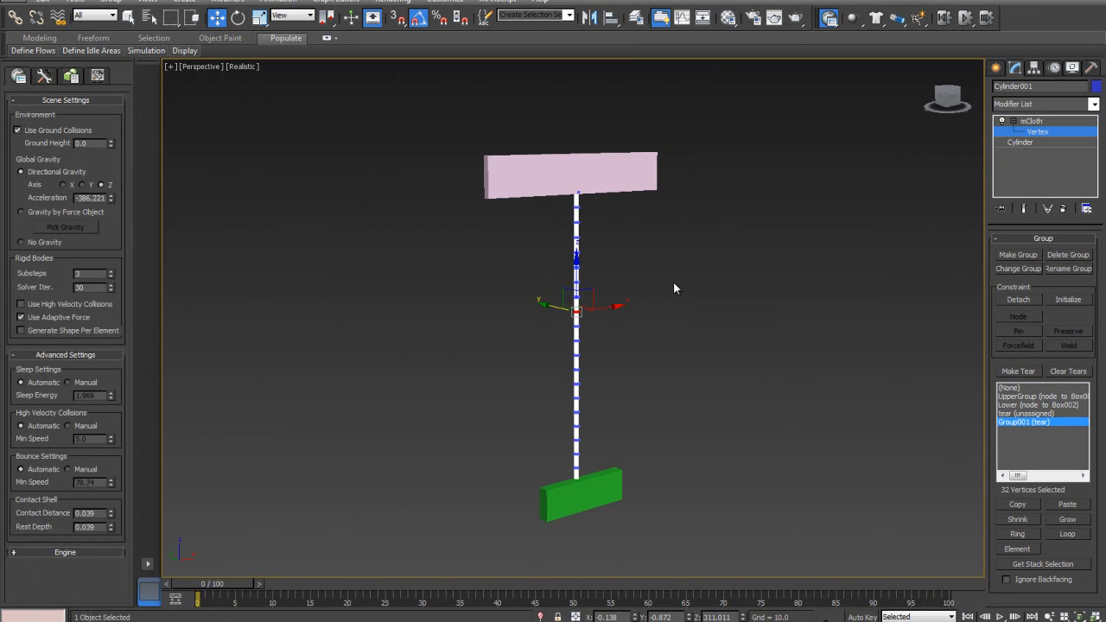
scroll(679, 250, down, 2)
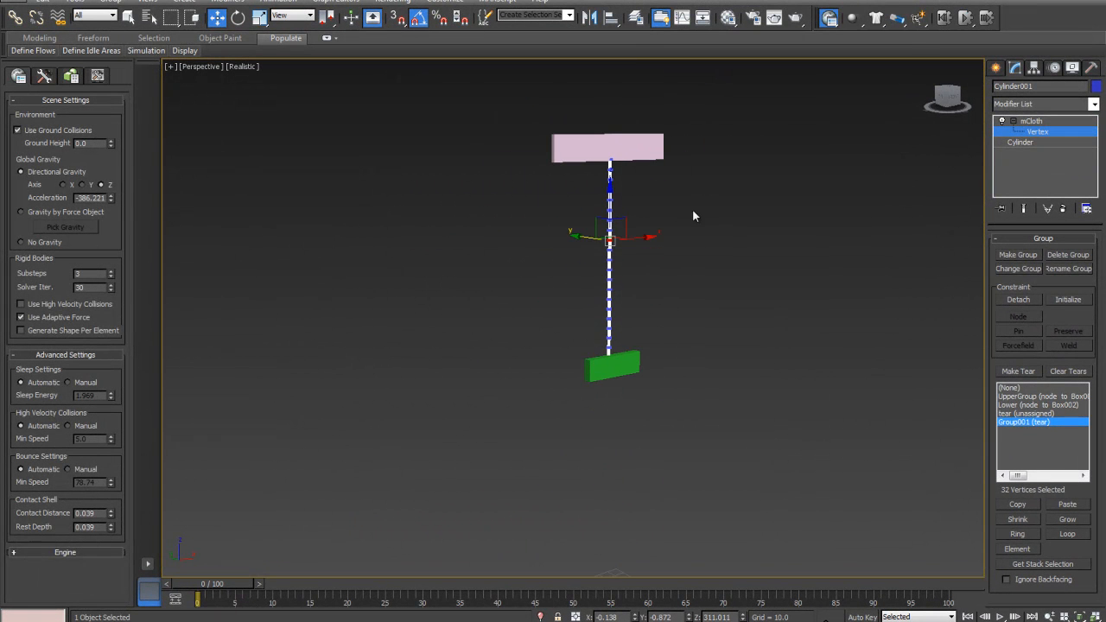
click(964, 19)
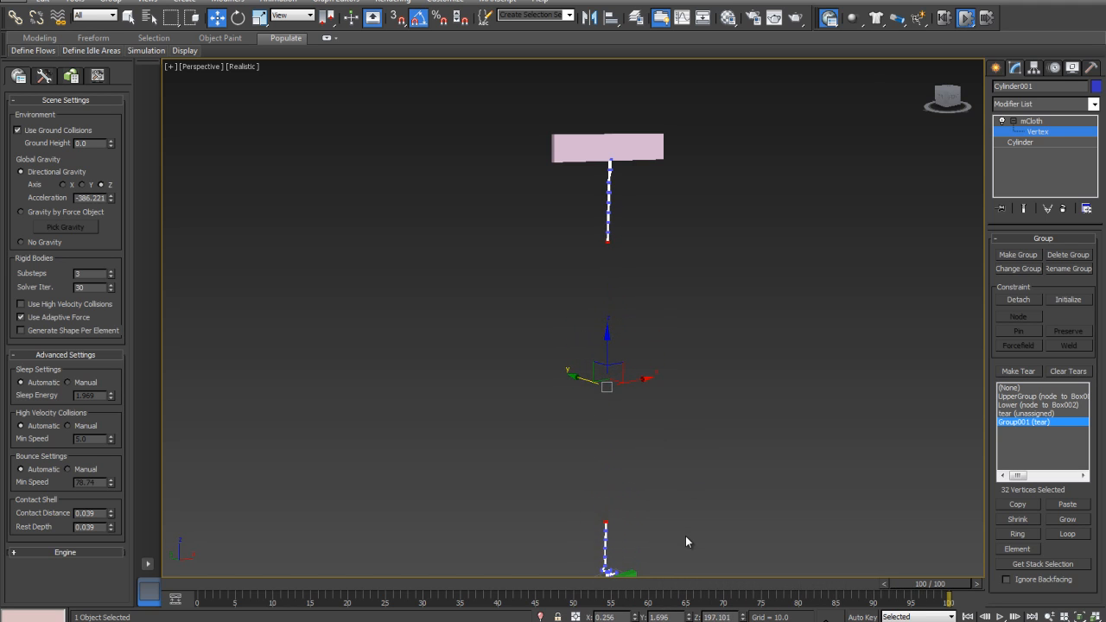
middle_drag(688, 538, 693, 471)
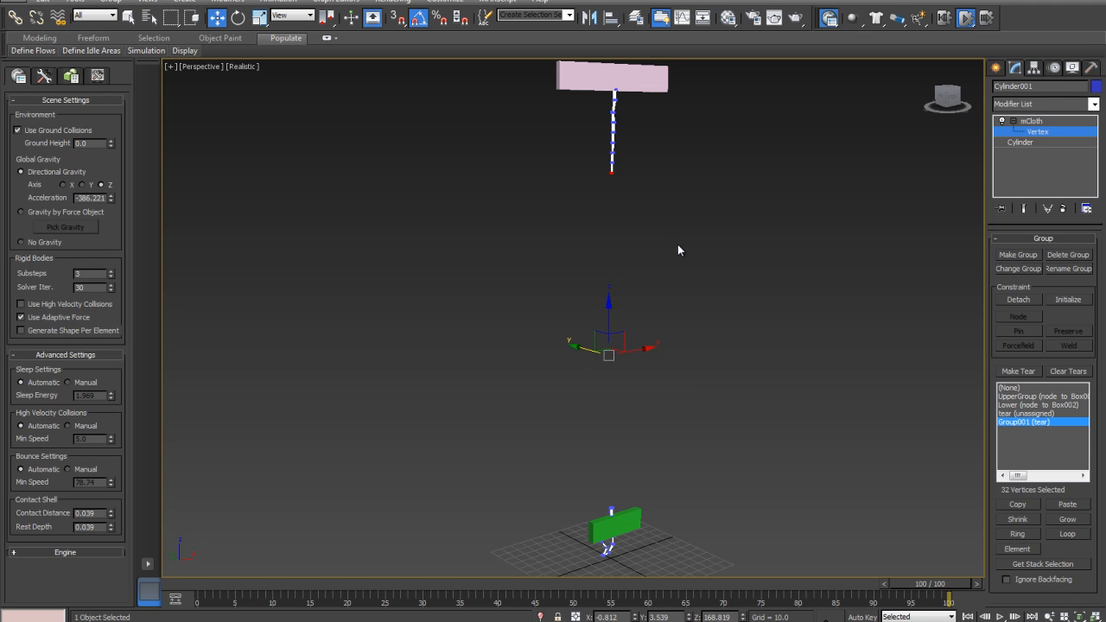
click(943, 18)
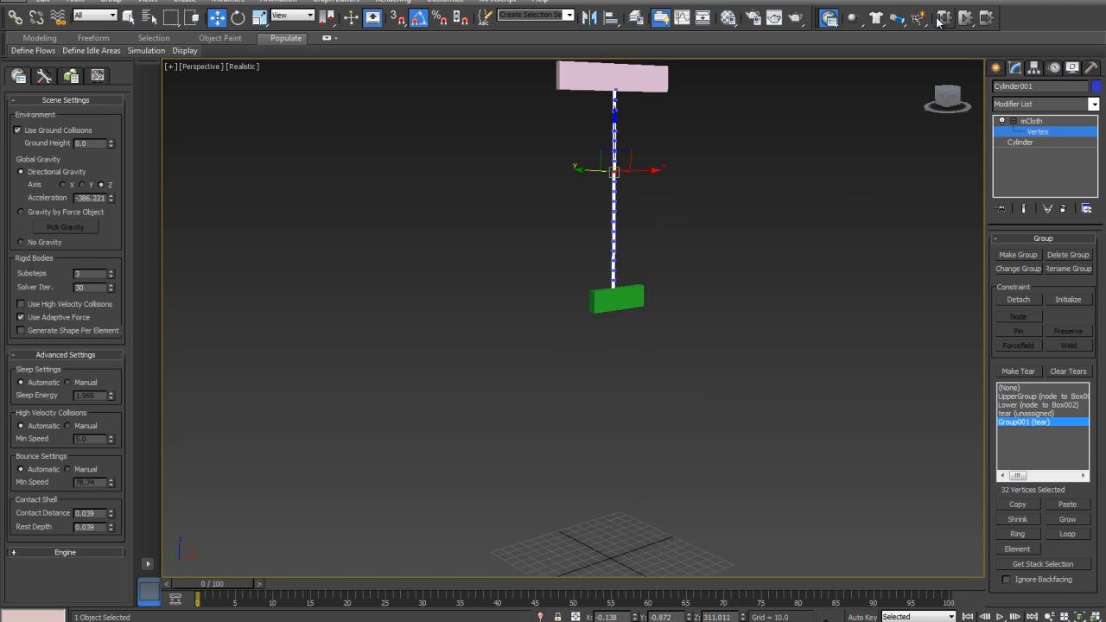
- Replay the simulation close up at the tear ring, reset it, and inspect the intact rope with its vertices deselected
key(z)
scroll(574, 228, up, 7)
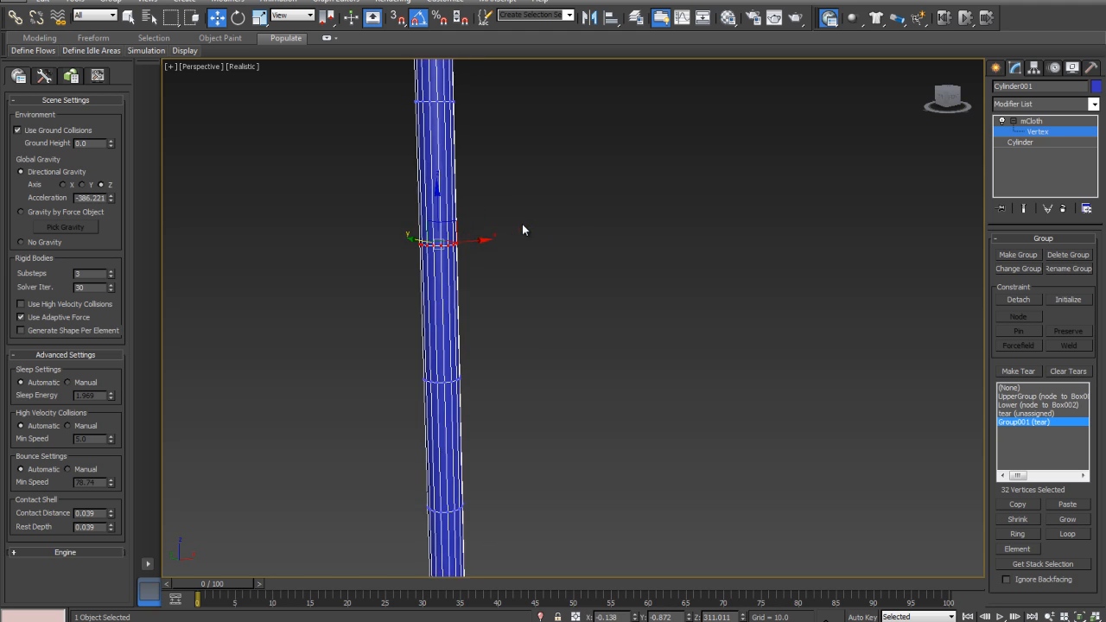
click(966, 18)
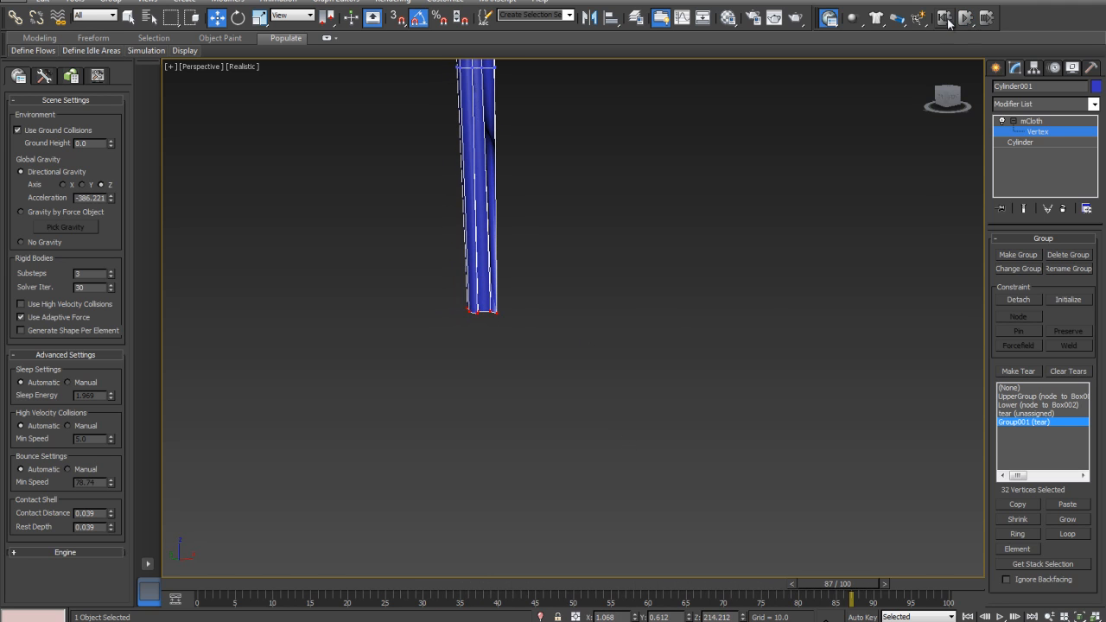
click(582, 312)
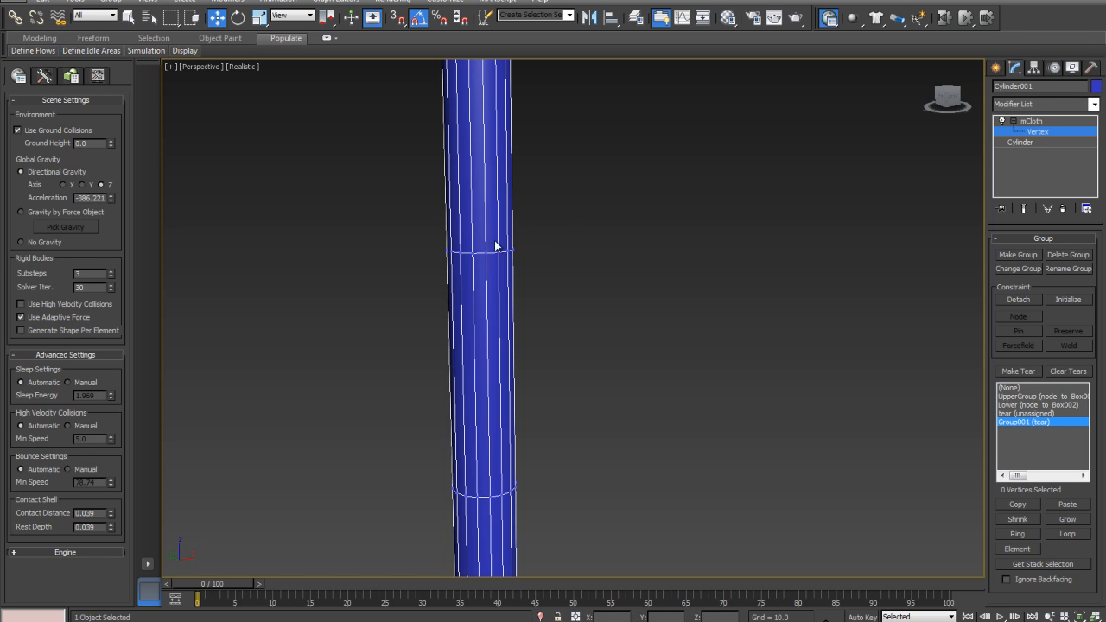
middle_drag(523, 428, 557, 365)
scroll(538, 363, down, 5)
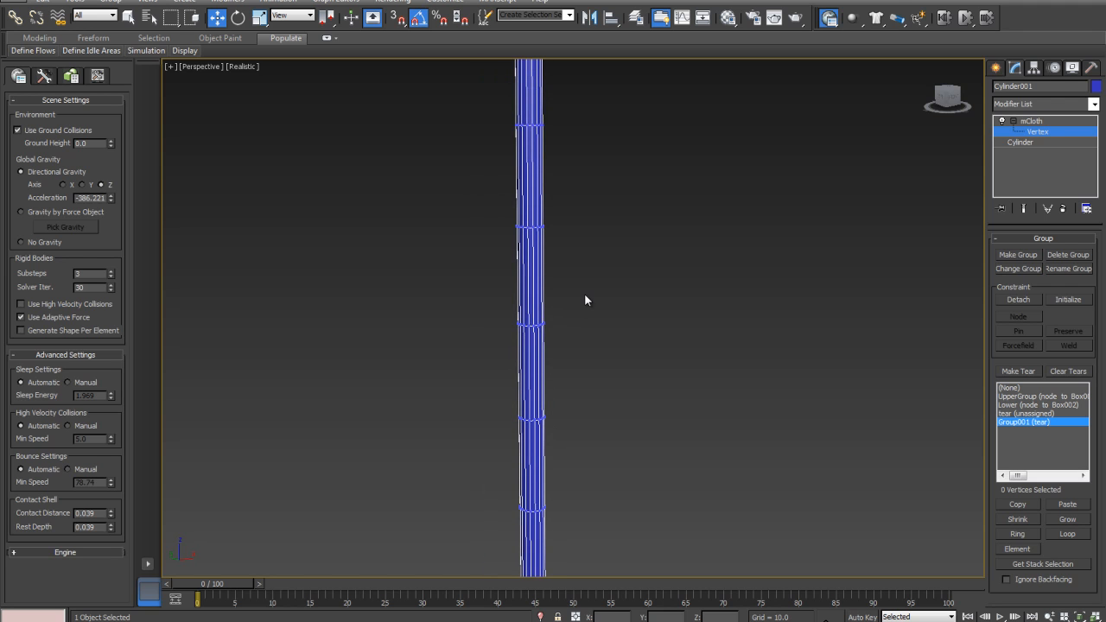
scroll(589, 291, down, 8)
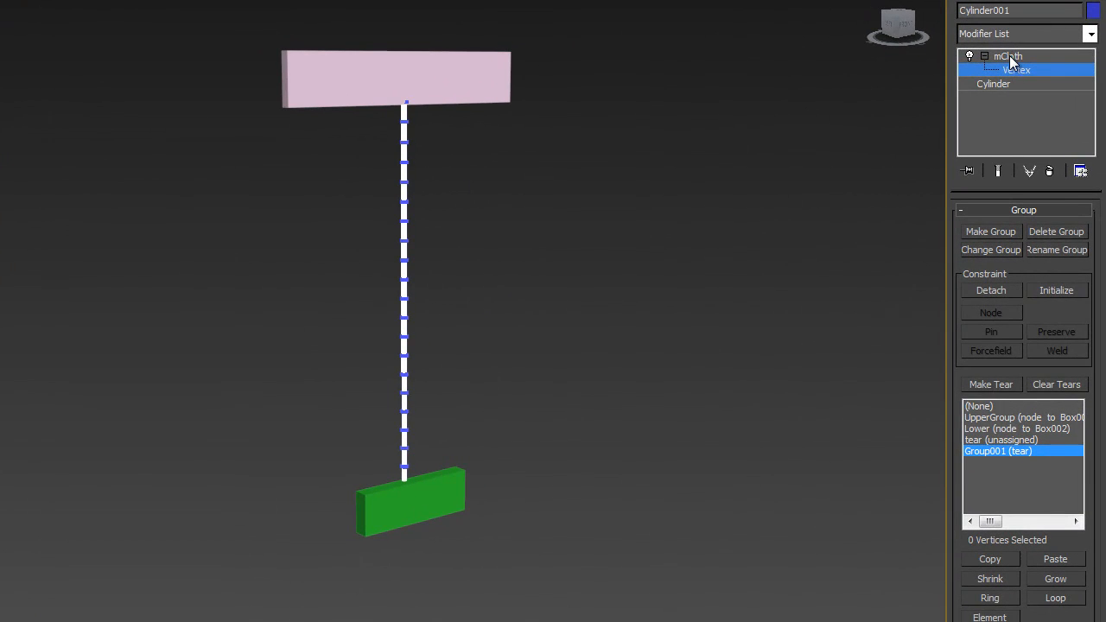
- Leave the mCloth vertex level and create a large plane beside the rope setup, about 7902 long and 6140 wide
click(1009, 55)
middle_drag(488, 227, 140, 219)
middle_drag(449, 247, 347, 246)
click(965, 0)
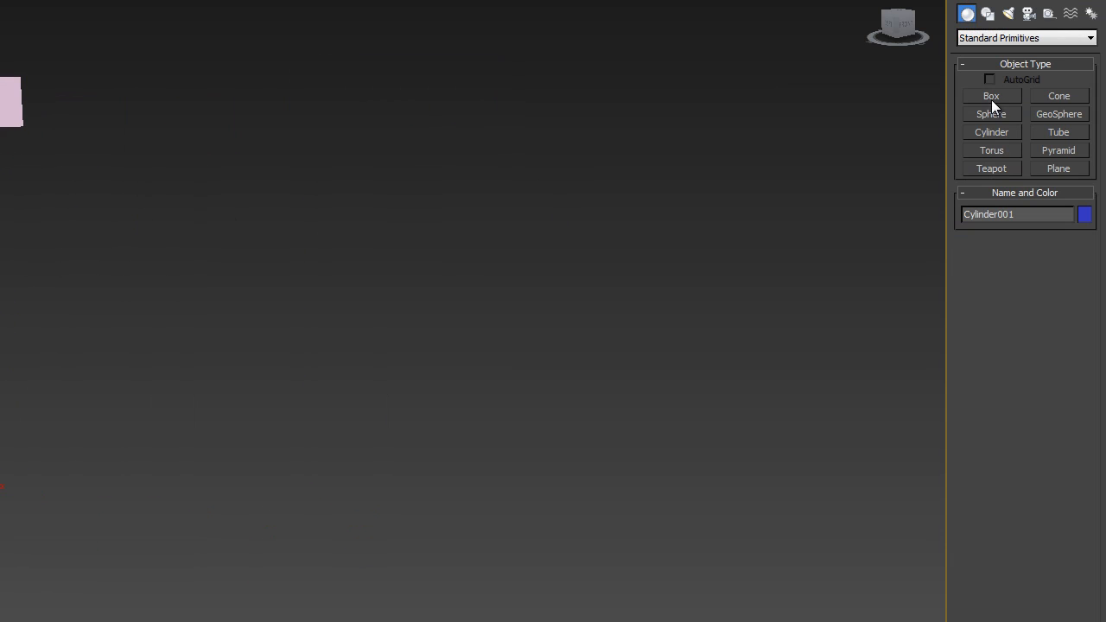
click(1059, 170)
drag(425, 105, 558, 389)
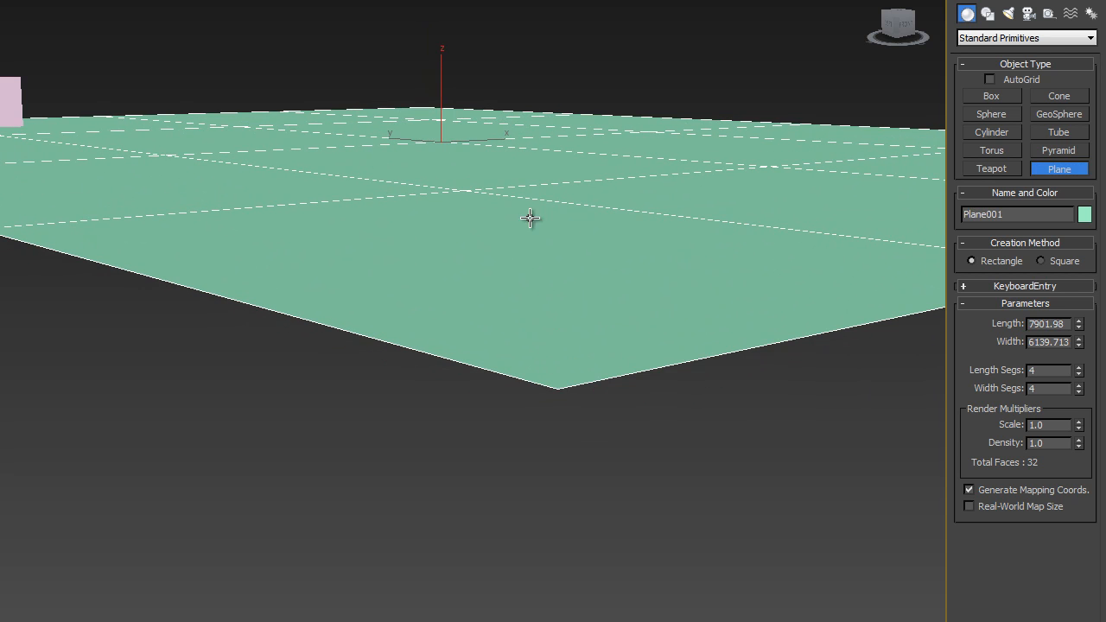
- Set the plane's length and width segments to 20 each
click(1080, 620)
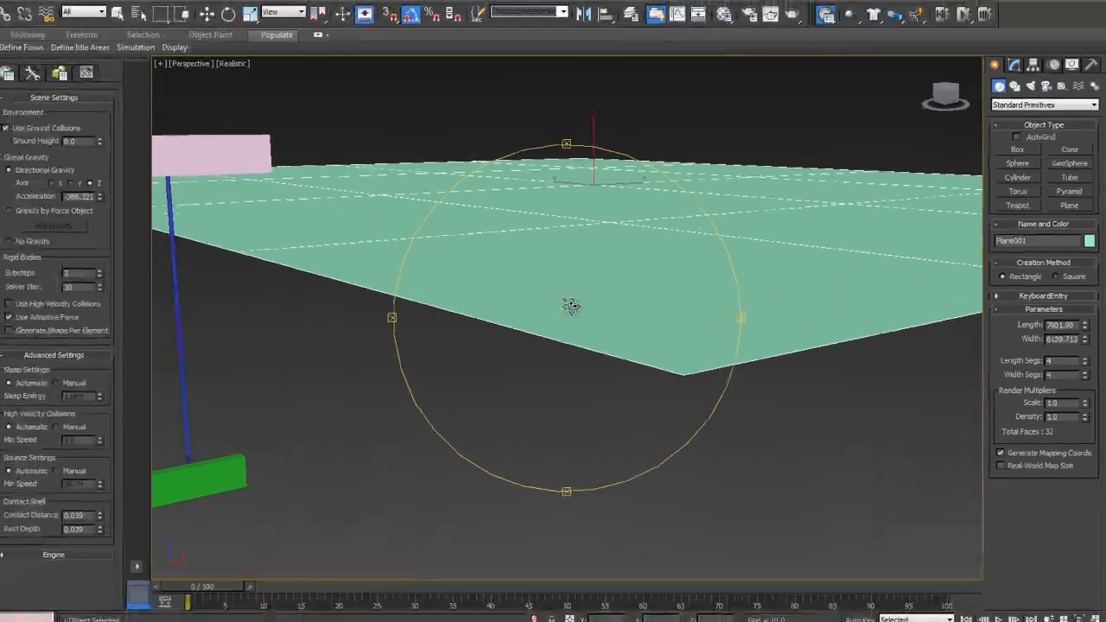
drag(571, 306, 598, 385)
scroll(602, 378, down, 10)
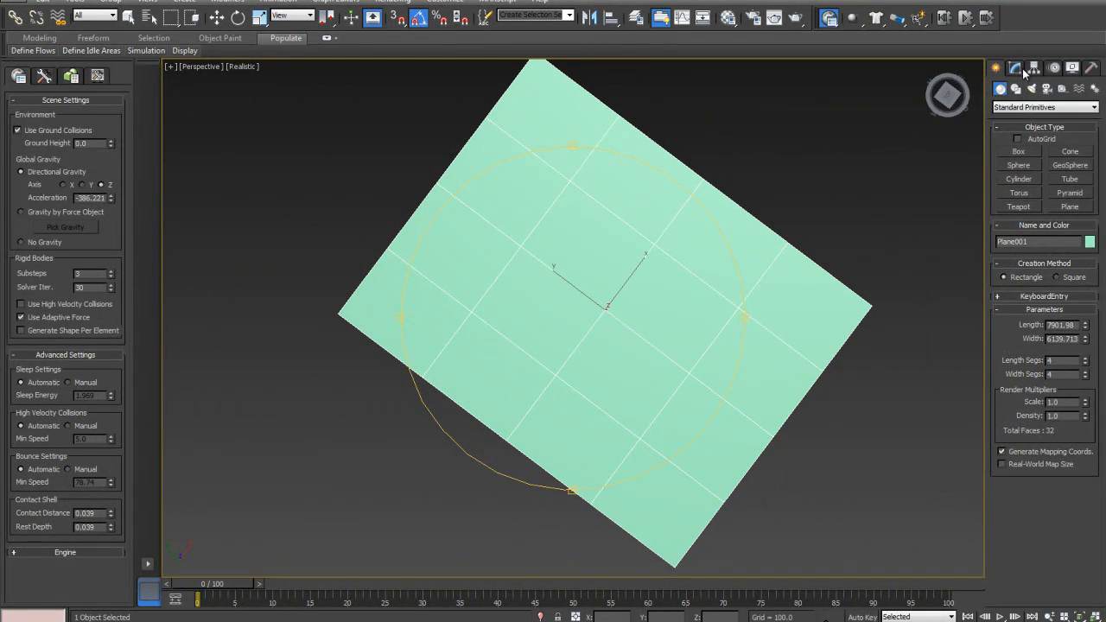
click(1020, 68)
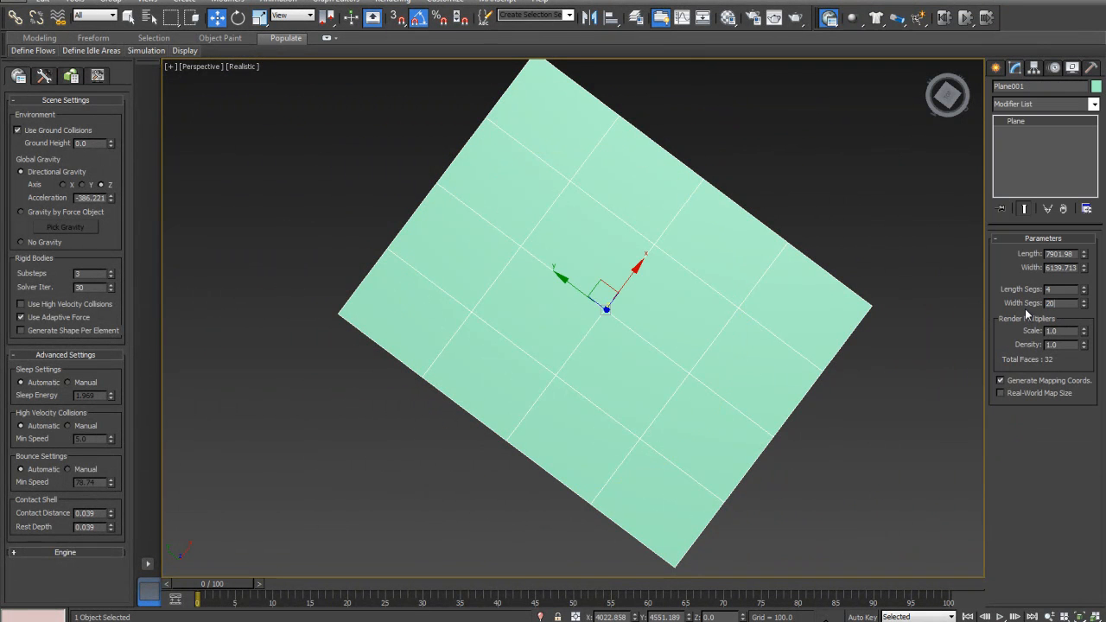
drag(1061, 289, 1022, 298)
text(20)
key(Return)
middle_drag(748, 355, 713, 356)
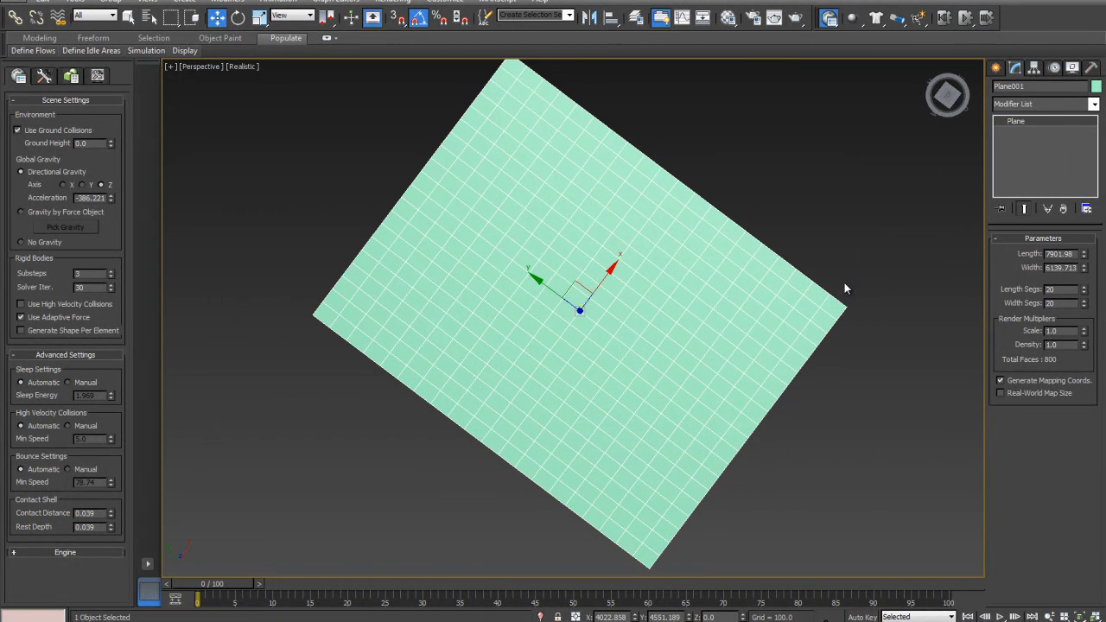
- In the top view, create a thin box across the plane's upper edge, about 573 long and 6641 wide
key(alt+w)
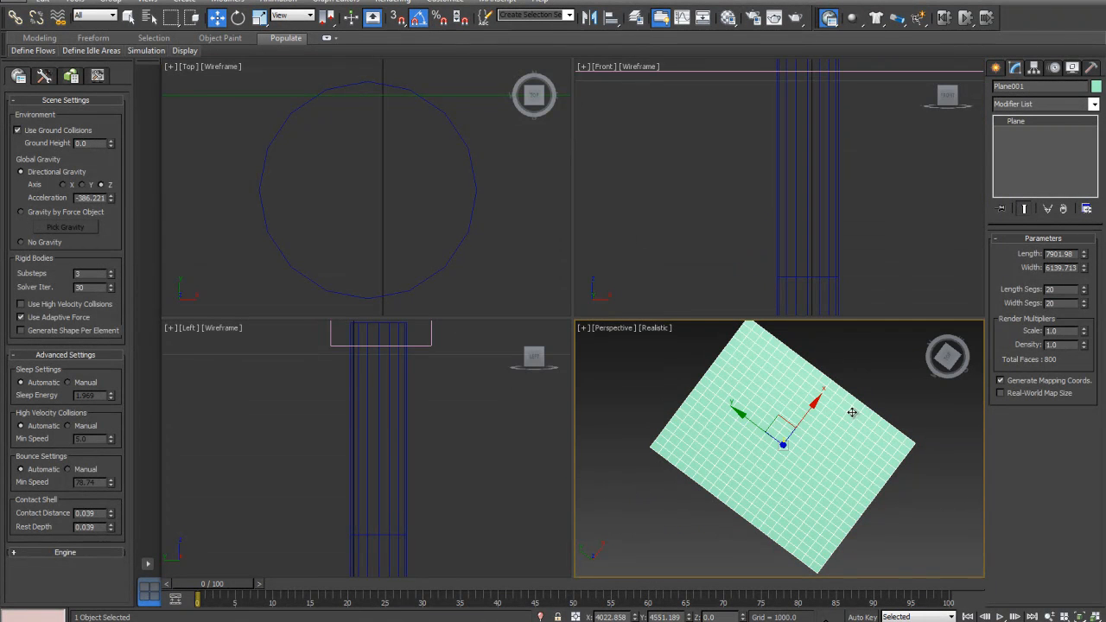
scroll(761, 182, down, 10)
middle_drag(865, 208, 689, 167)
scroll(726, 205, down, 4)
middle_drag(774, 206, 649, 202)
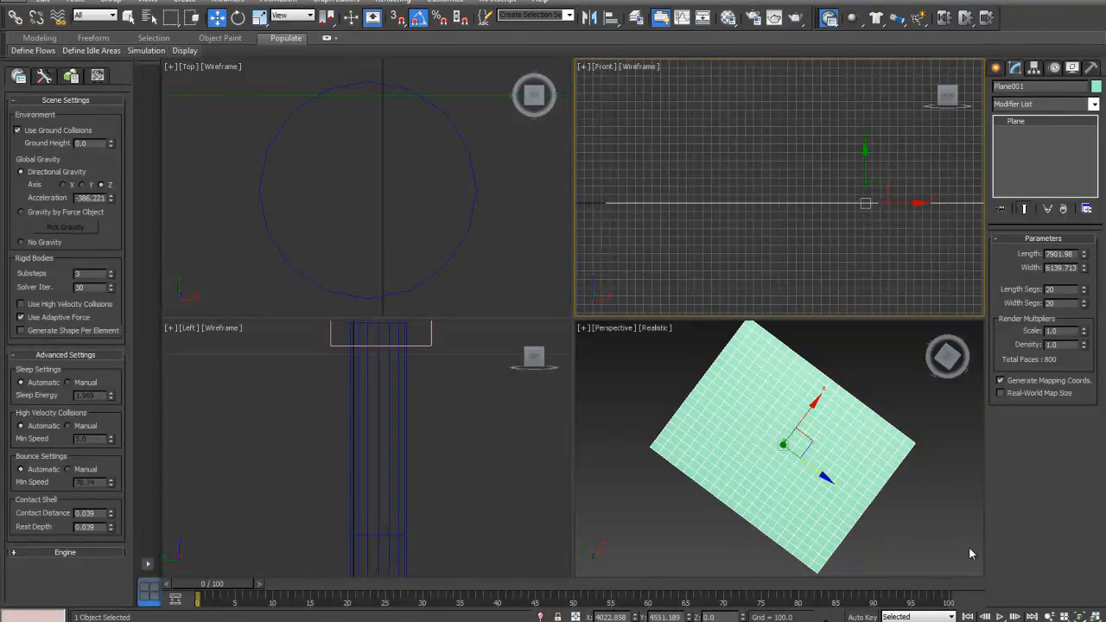
click(1094, 615)
scroll(358, 142, down, 2)
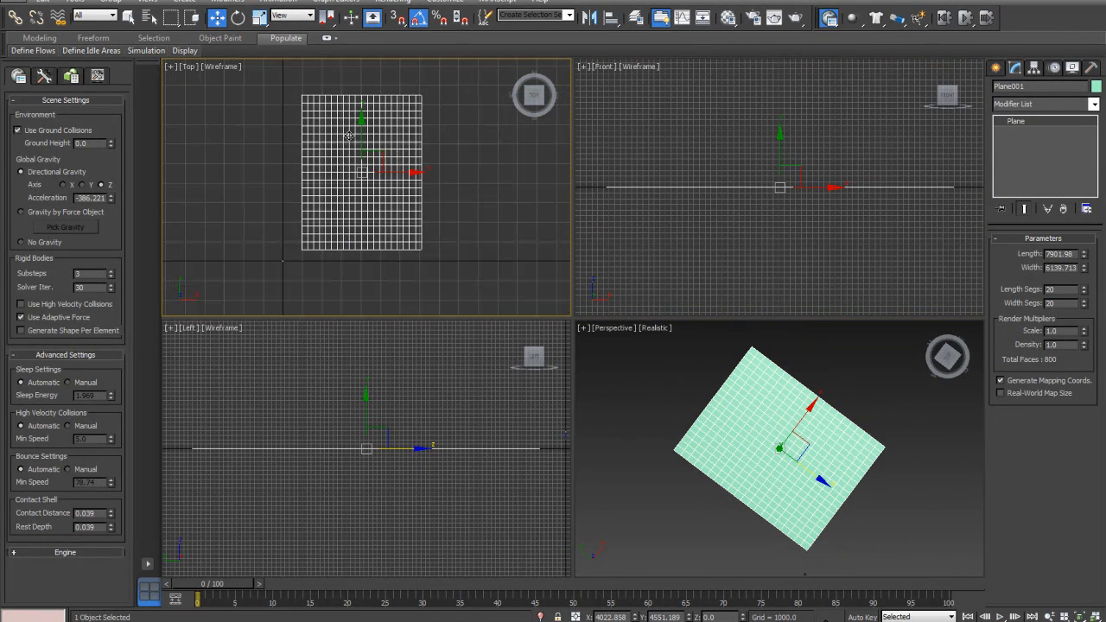
click(996, 67)
click(1018, 152)
drag(297, 91, 424, 94)
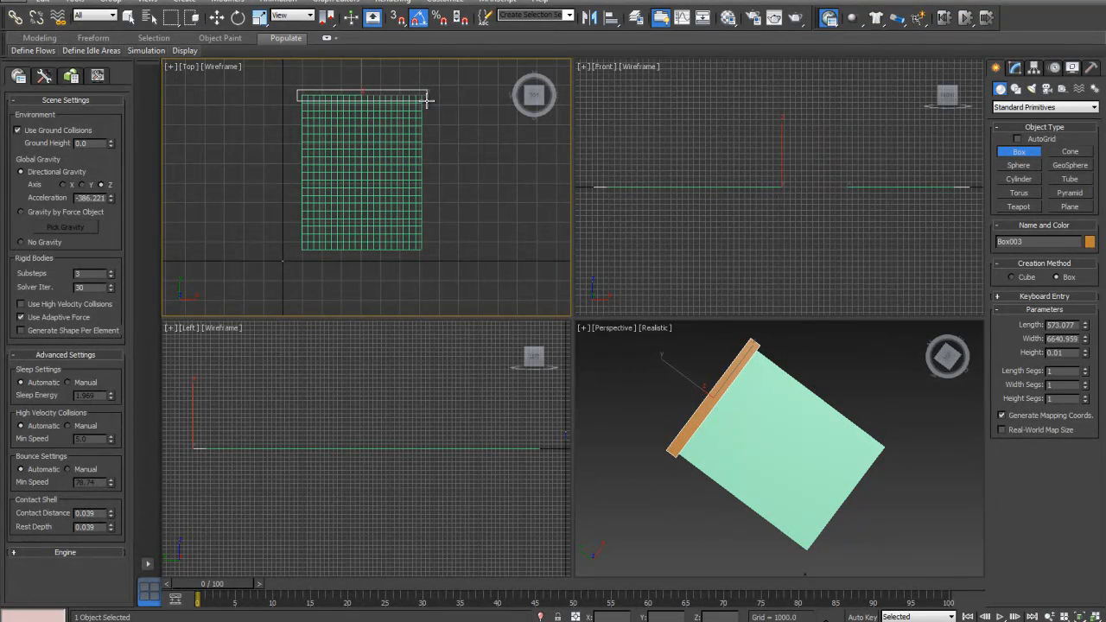
- Create a matching box across the plane's lower edge, about 573 long, 6877 wide and 371 high
click(293, 246)
drag(294, 246, 424, 254)
click(426, 249)
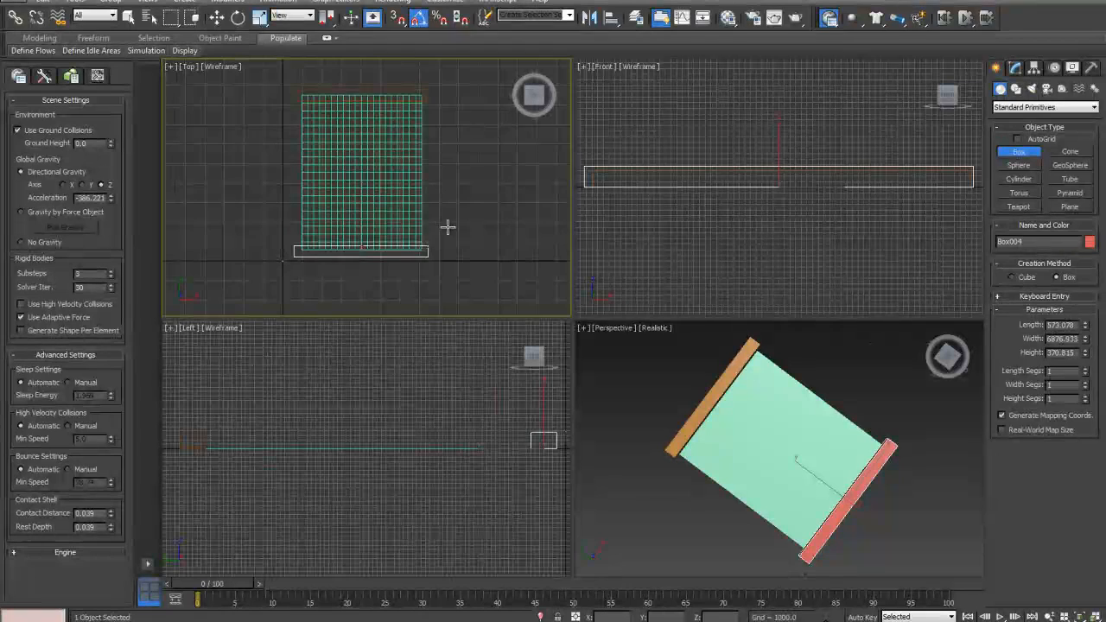
key(w)
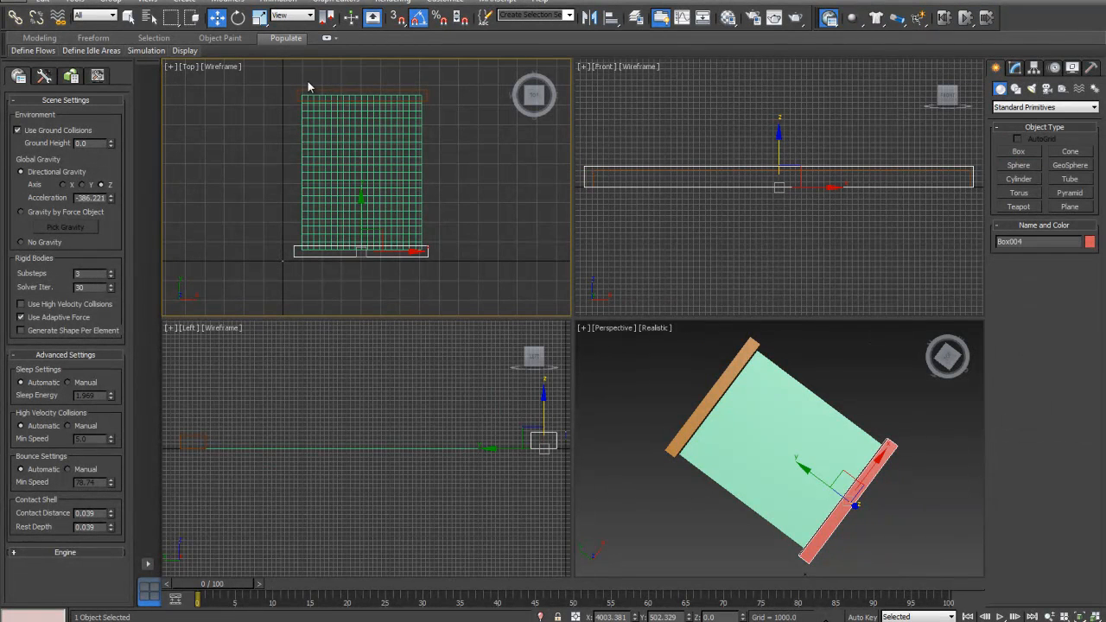
ctrl+click(428, 99)
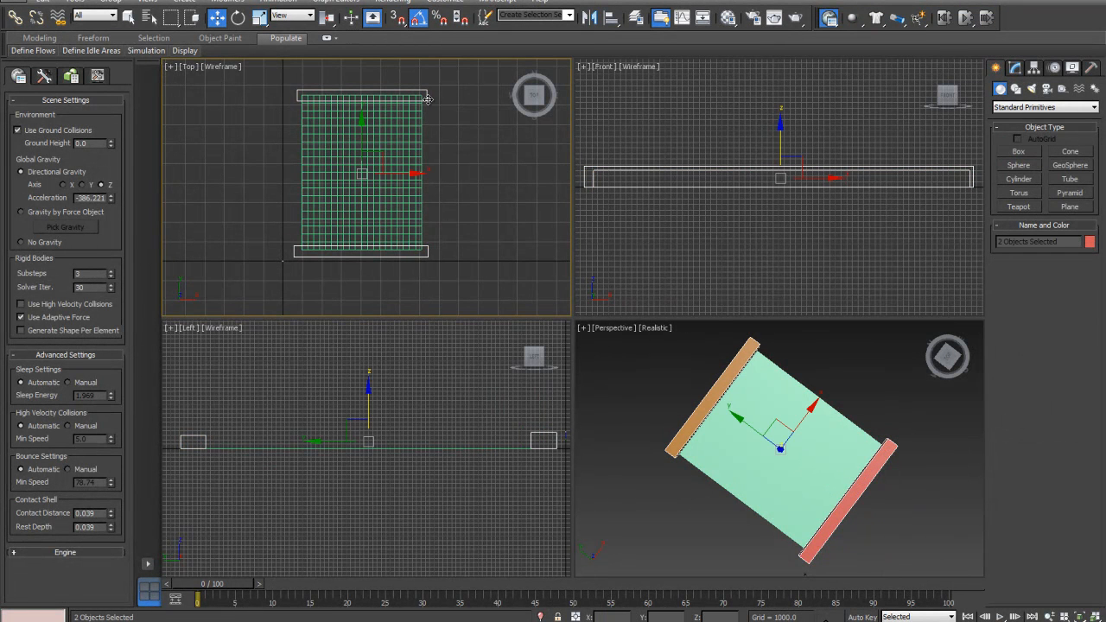
click(852, 19)
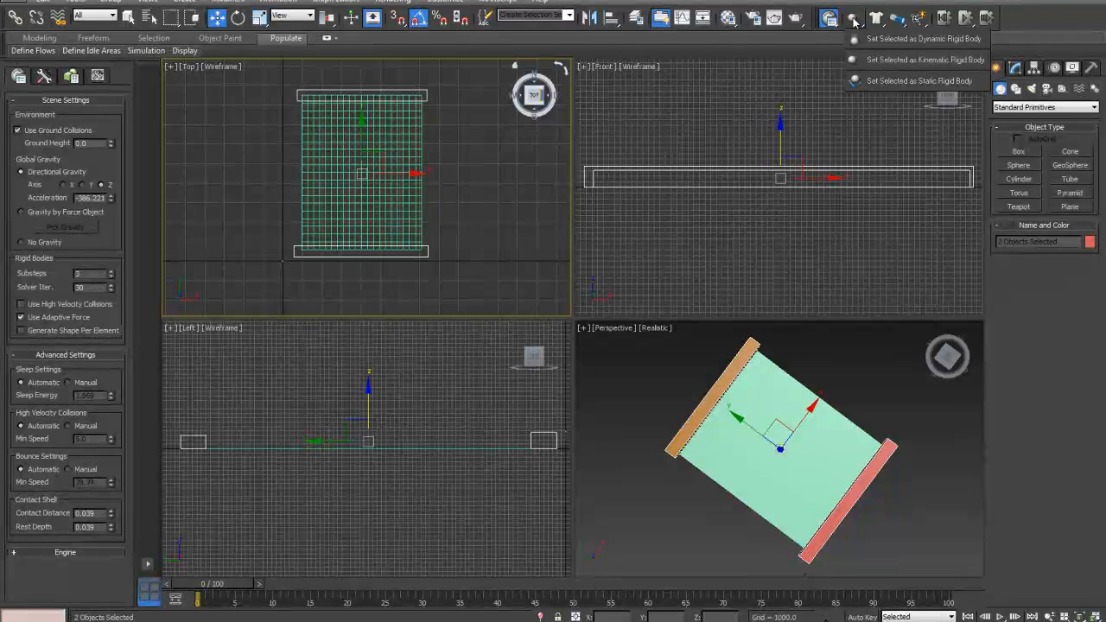
click(458, 150)
- Set the upper-edge box and the lower-edge box individually as kinematic rigid bodies
click(426, 95)
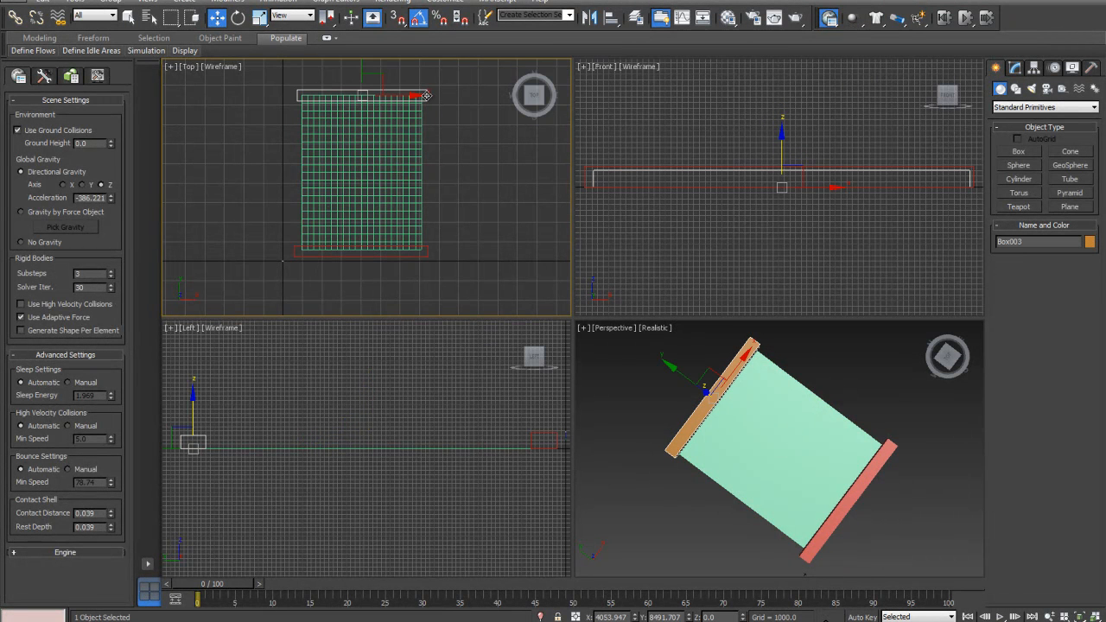
click(854, 19)
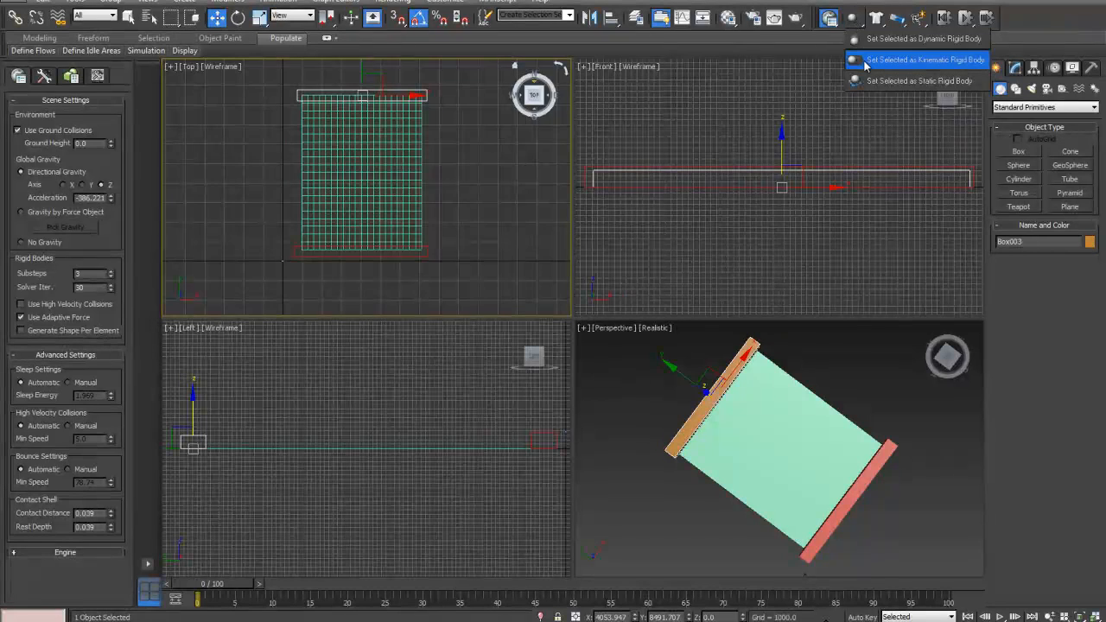
click(867, 61)
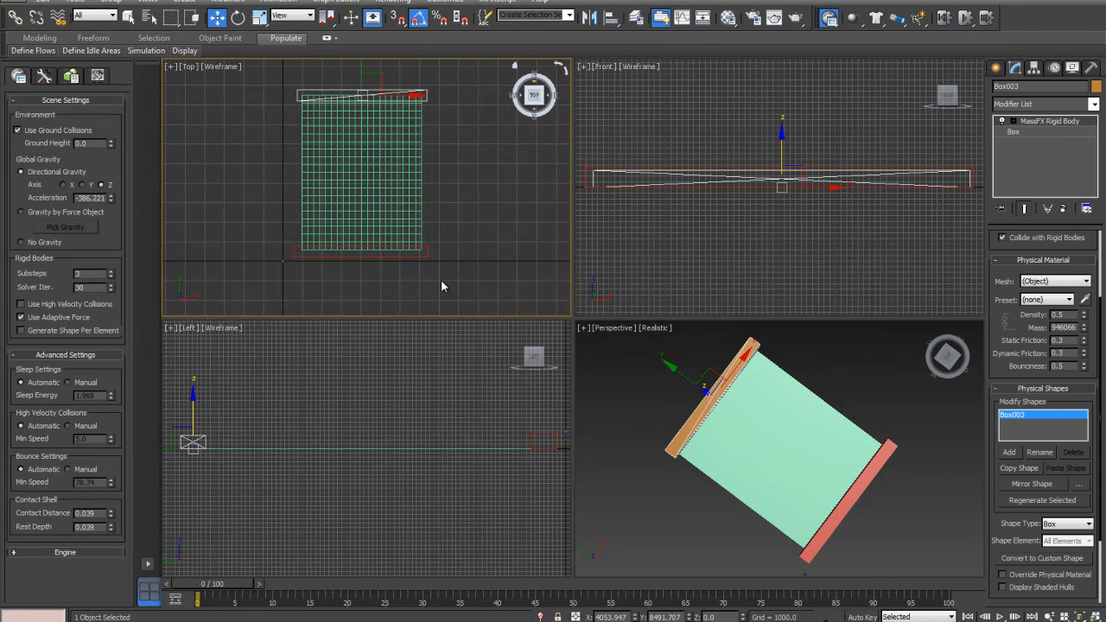
click(426, 252)
click(853, 19)
click(867, 60)
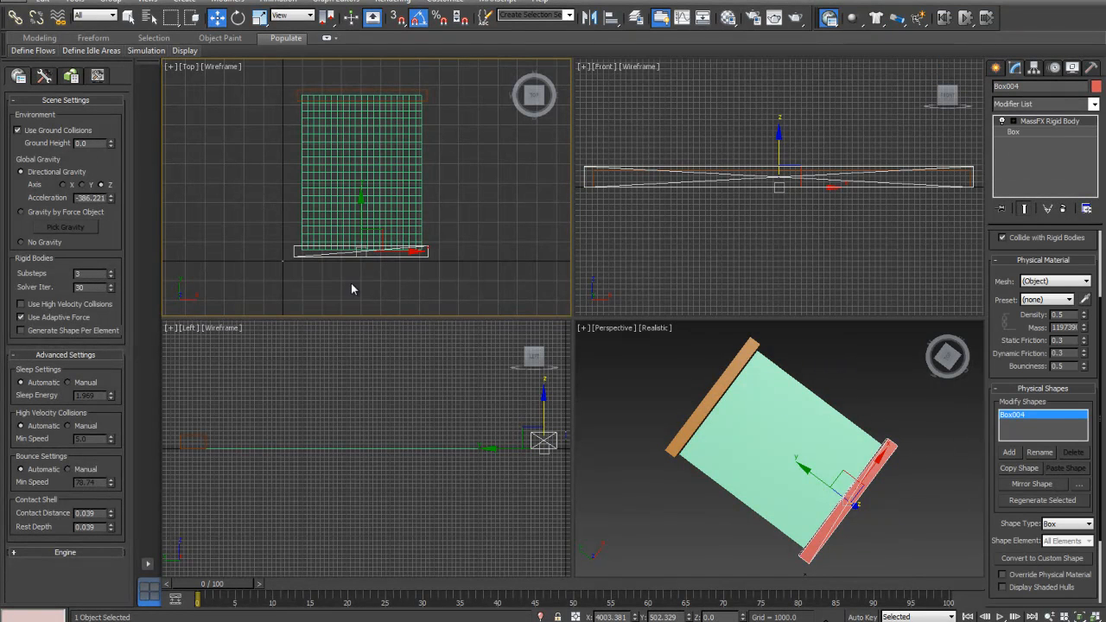
- With Auto Key on at frame 100, animate both boxes moving outward from the plane's edges, and return to frame 0
click(871, 618)
click(961, 586)
drag(361, 209, 361, 273)
click(367, 92)
scroll(402, 107, down, 4)
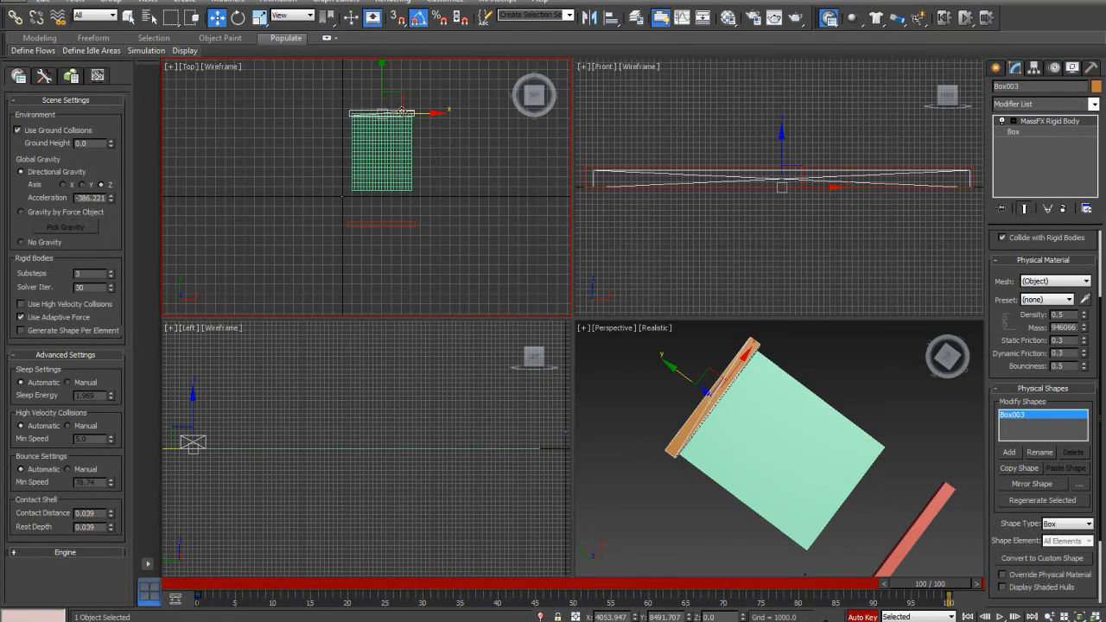
drag(382, 84, 380, 52)
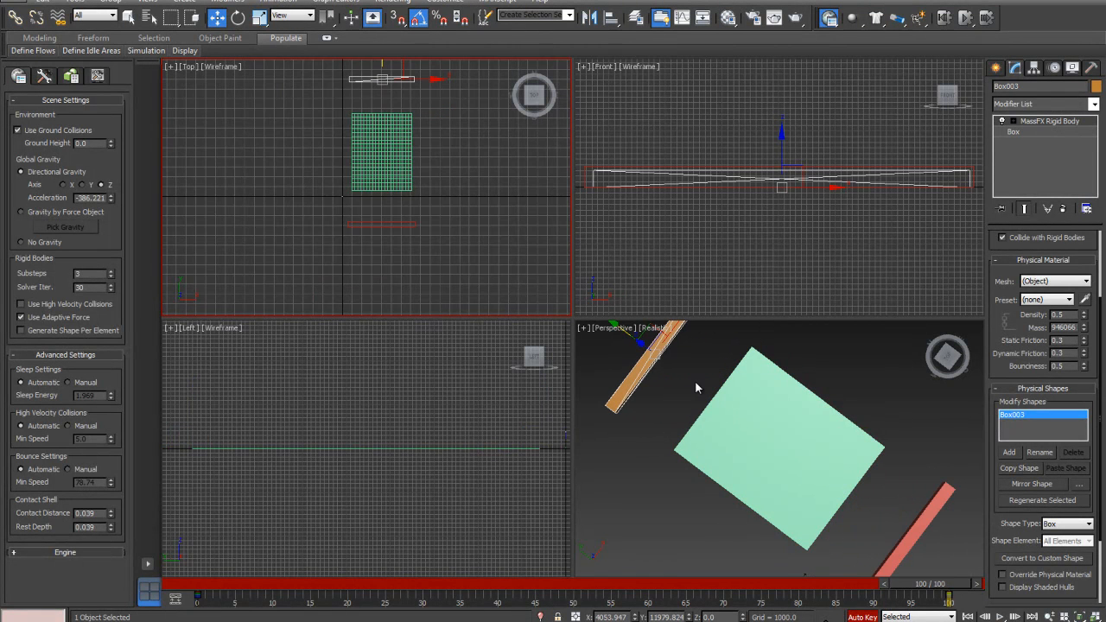
click(864, 617)
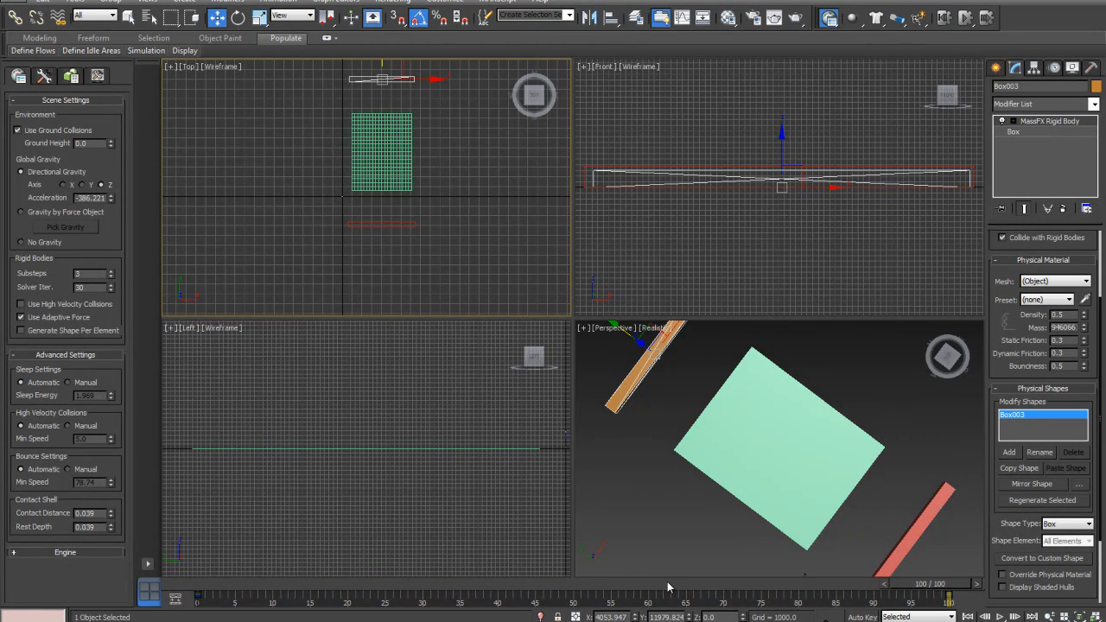
drag(914, 589, 67, 555)
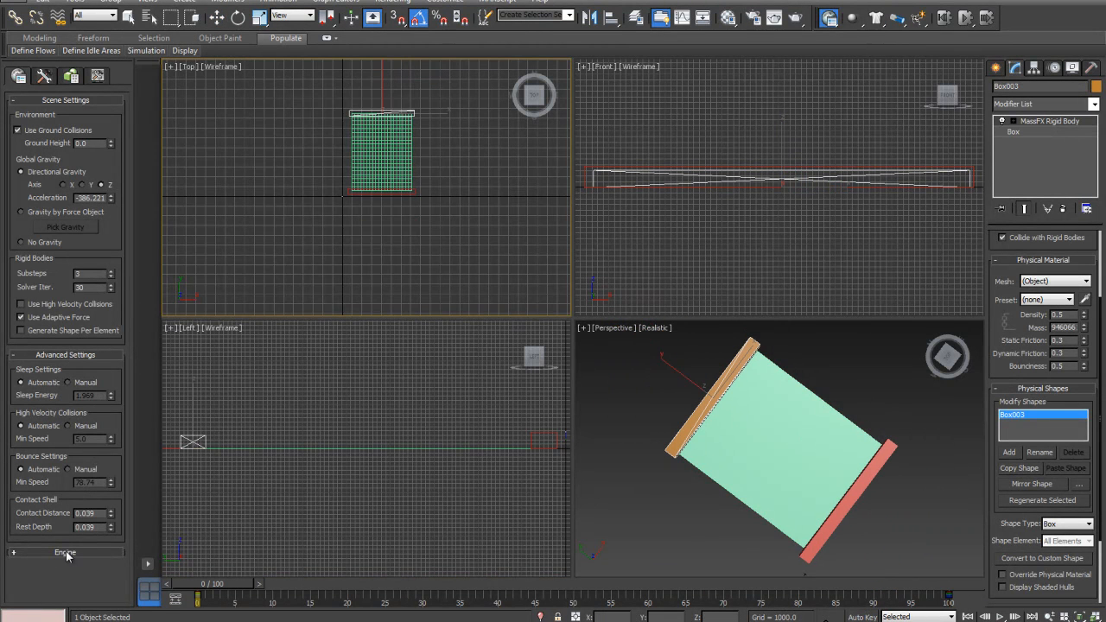
- Apply mCloth to the plane and enter its vertex level, with the upper edge framed in the top view
click(802, 439)
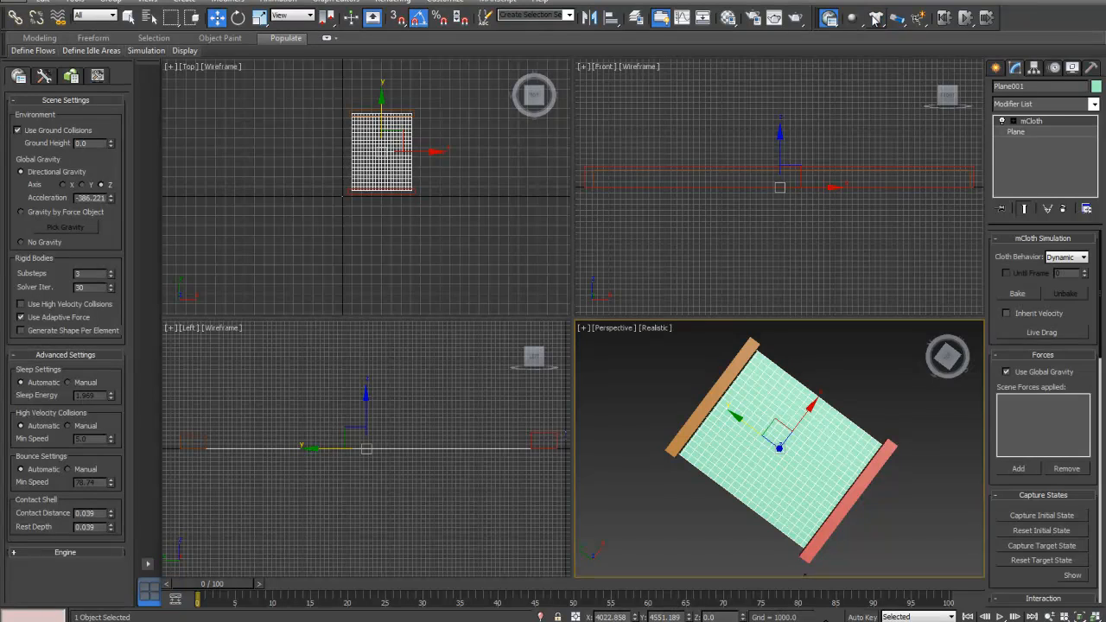
click(1014, 121)
click(1036, 131)
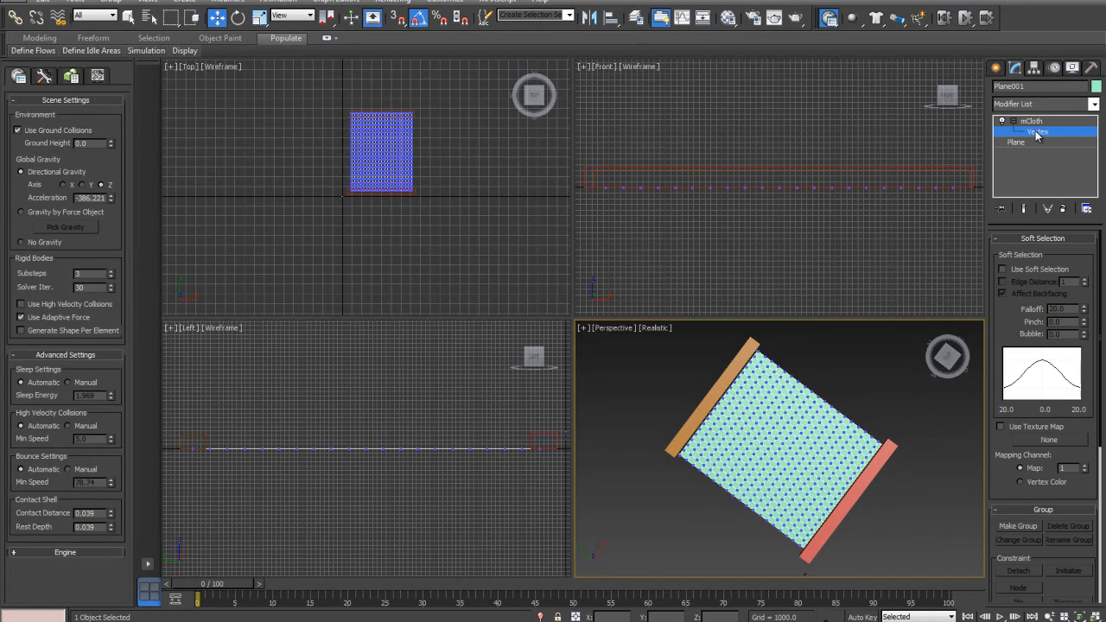
scroll(311, 108, up, 3)
middle_drag(551, 167, 388, 167)
scroll(394, 156, up, 1)
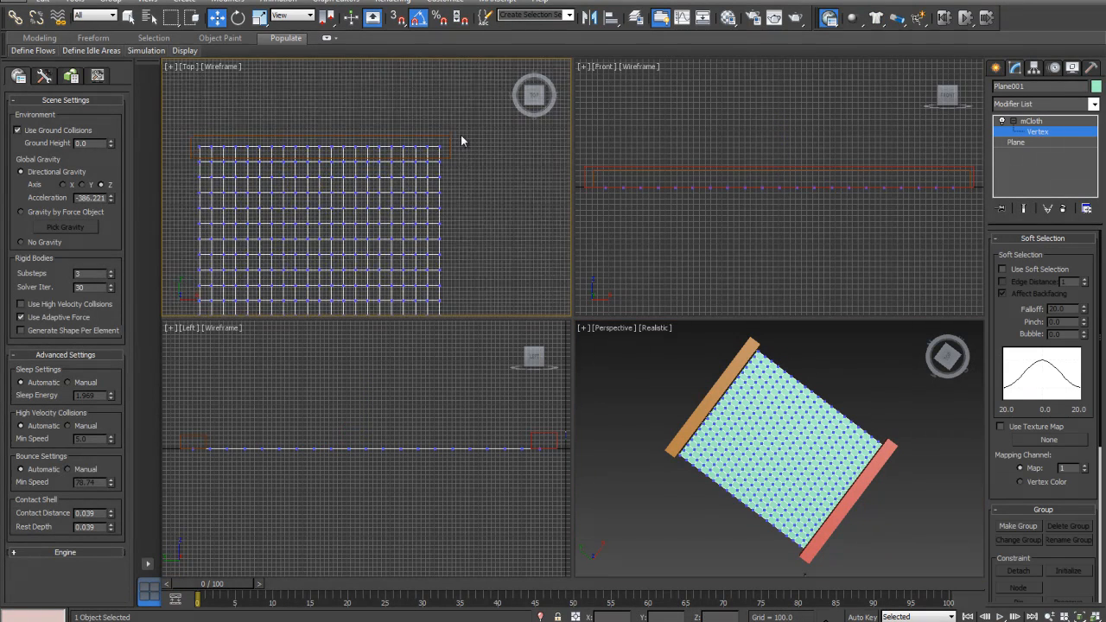
- Group the two vertex rows along the plane's upper edge as Group001 and constrain them to the upper-edge box as a node
drag(250, 176, 183, 171)
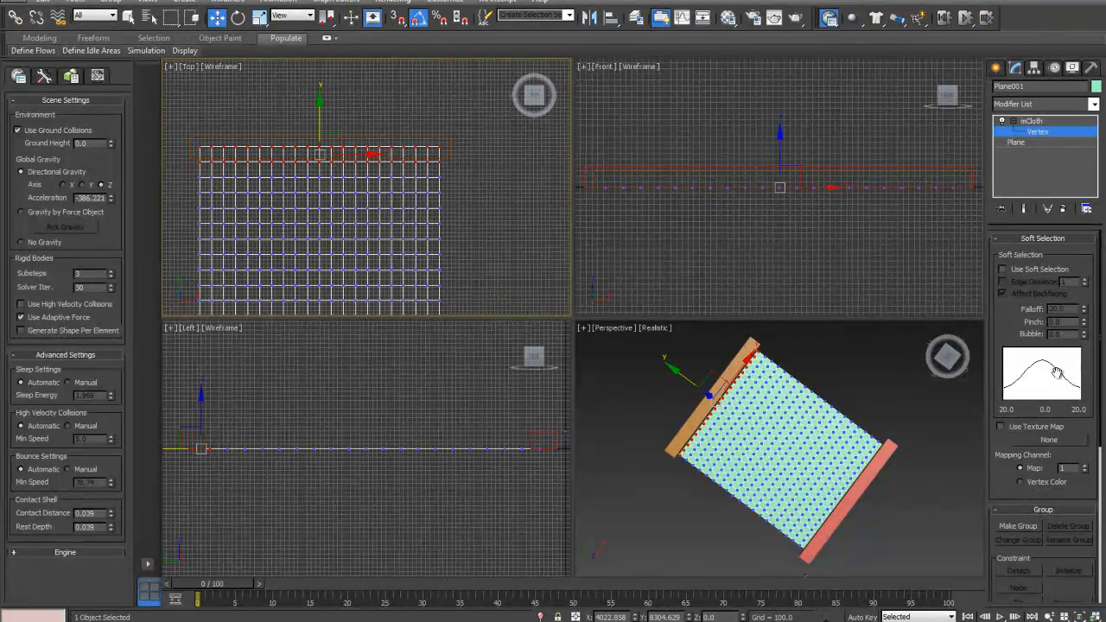
click(1018, 525)
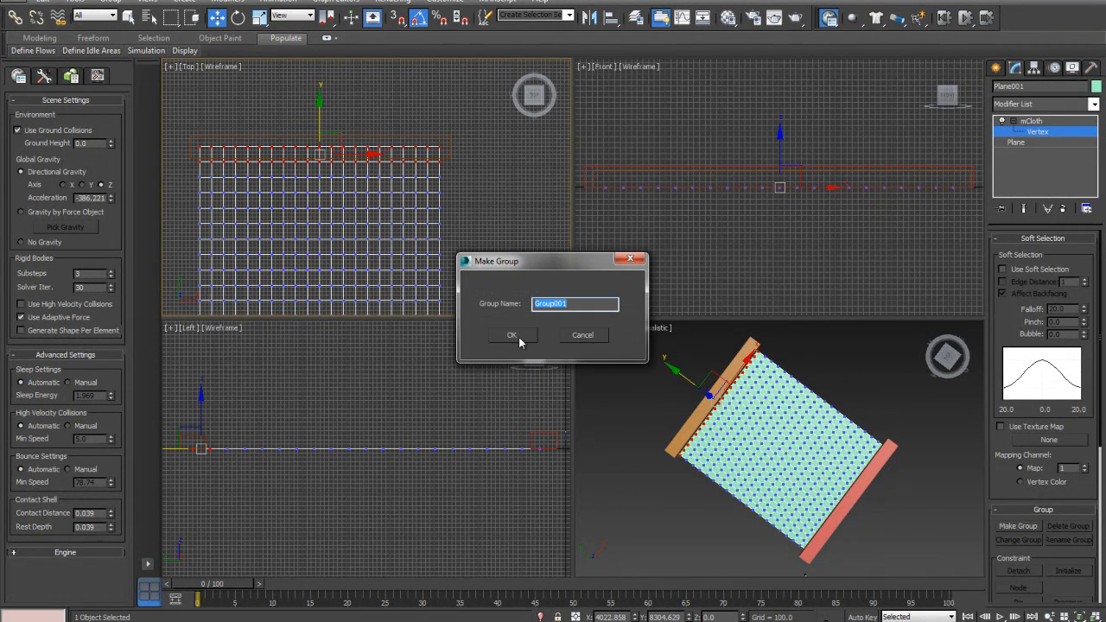
click(513, 336)
click(1018, 316)
click(448, 138)
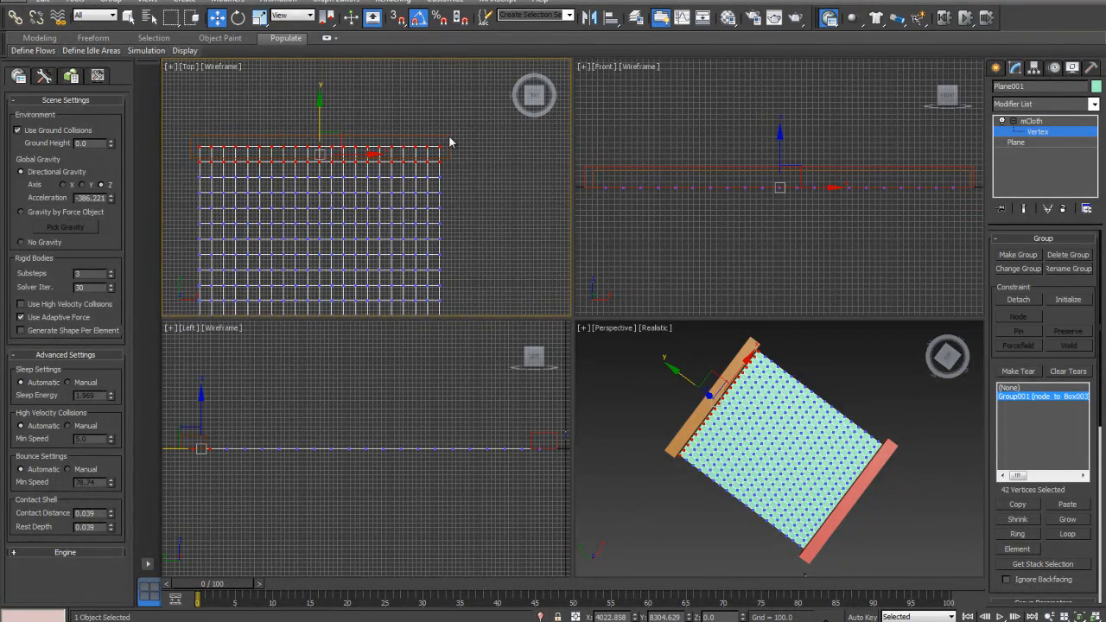
- Group the two vertex rows along the plane's lower edge and constrain them to the lower-edge box as a node
scroll(454, 168, down, 3)
scroll(475, 199, up, 5)
scroll(482, 243, down, 2)
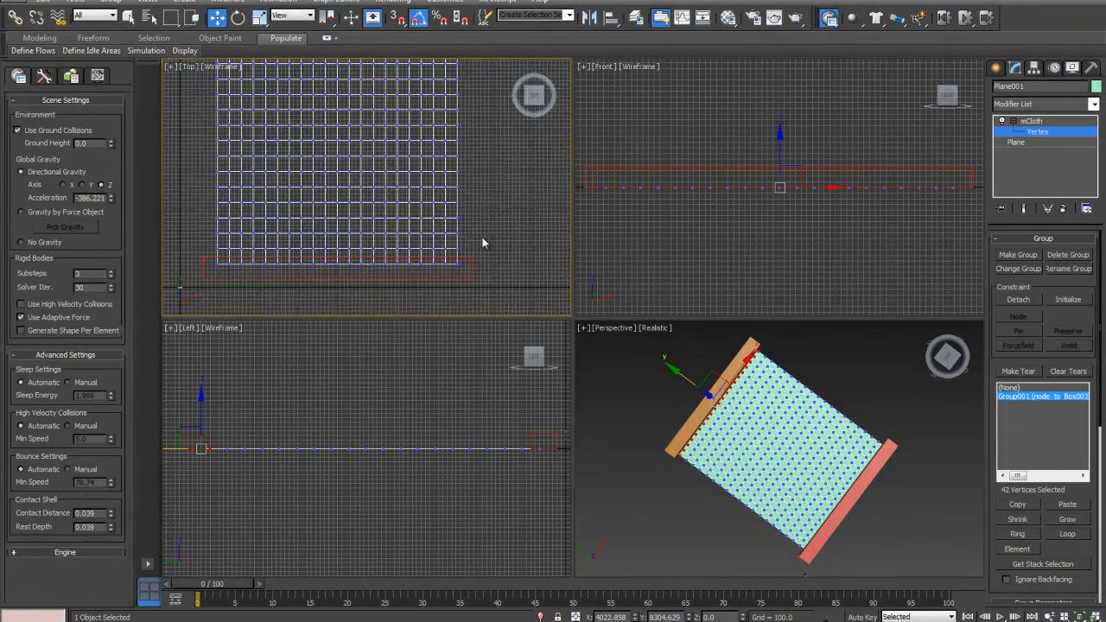
drag(384, 277, 207, 265)
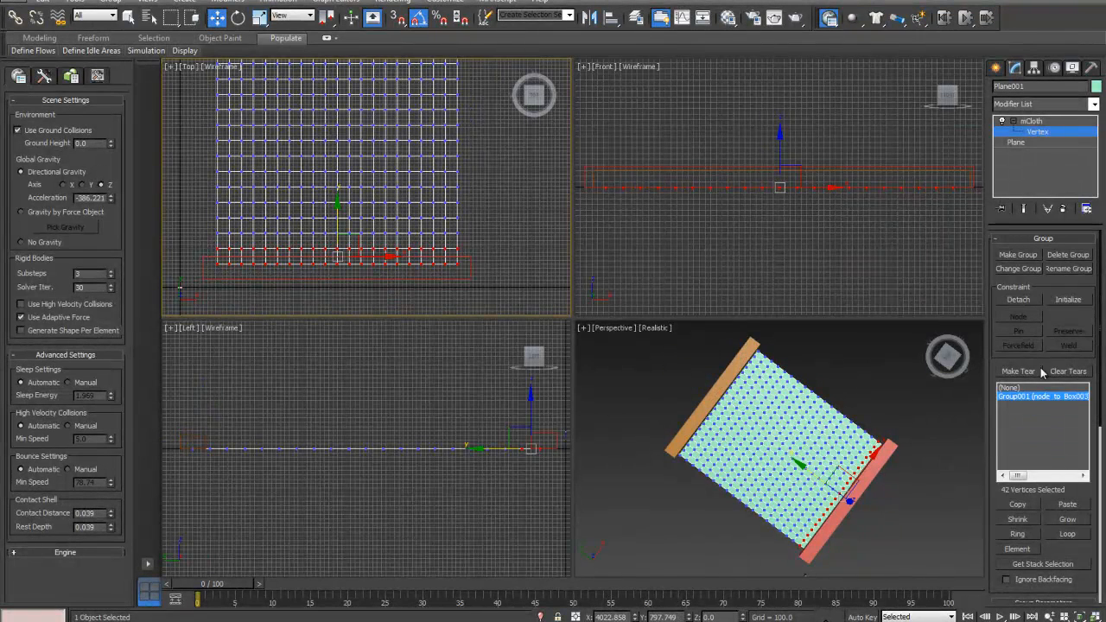
click(1017, 255)
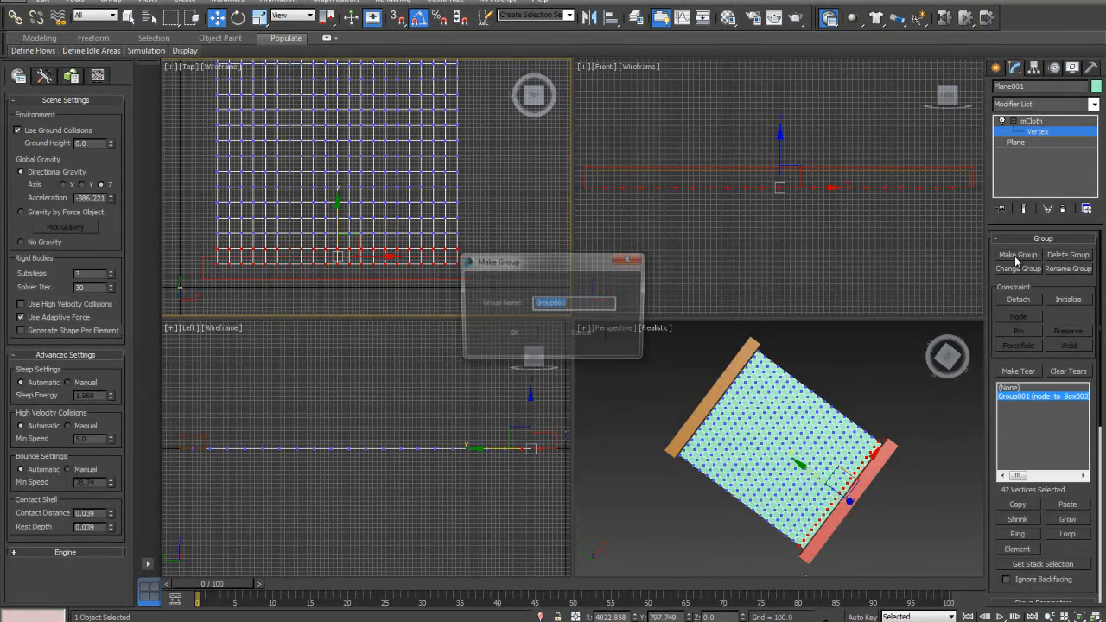
click(521, 340)
click(1028, 320)
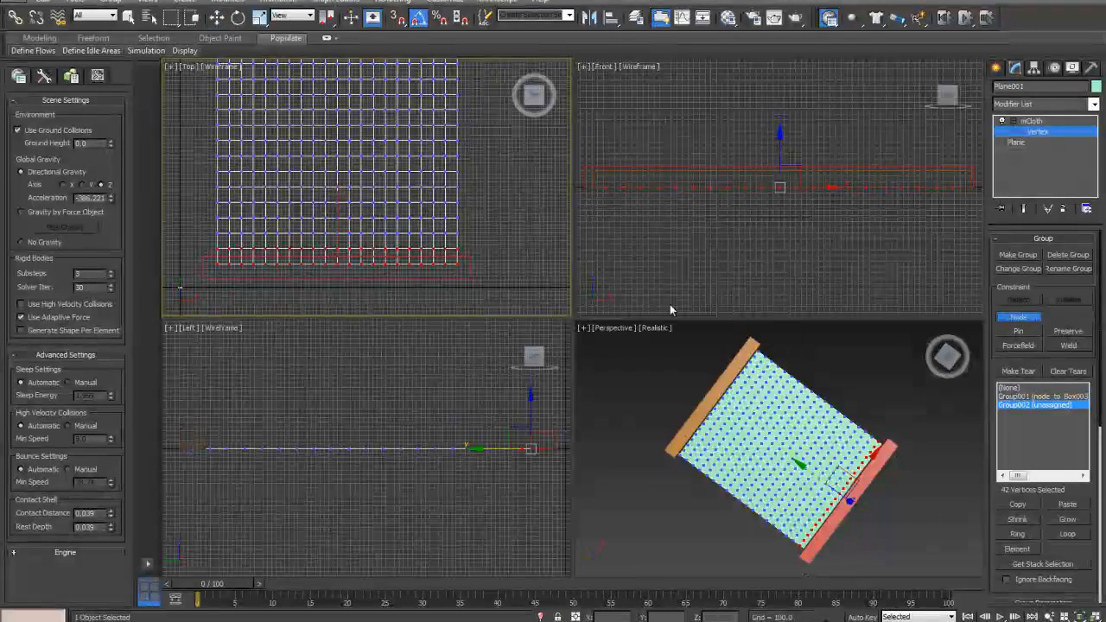
click(464, 277)
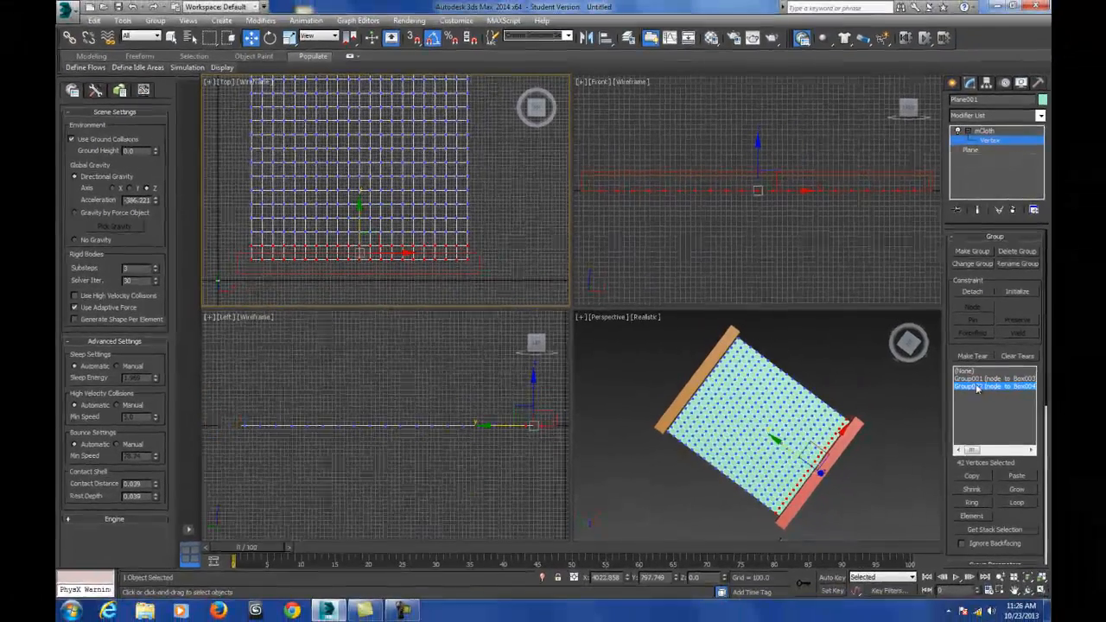
- Leave the vertex level, run the simulation to check how the boxes stretch the cloth, and reset it to frame 0
click(981, 133)
right_click(607, 351)
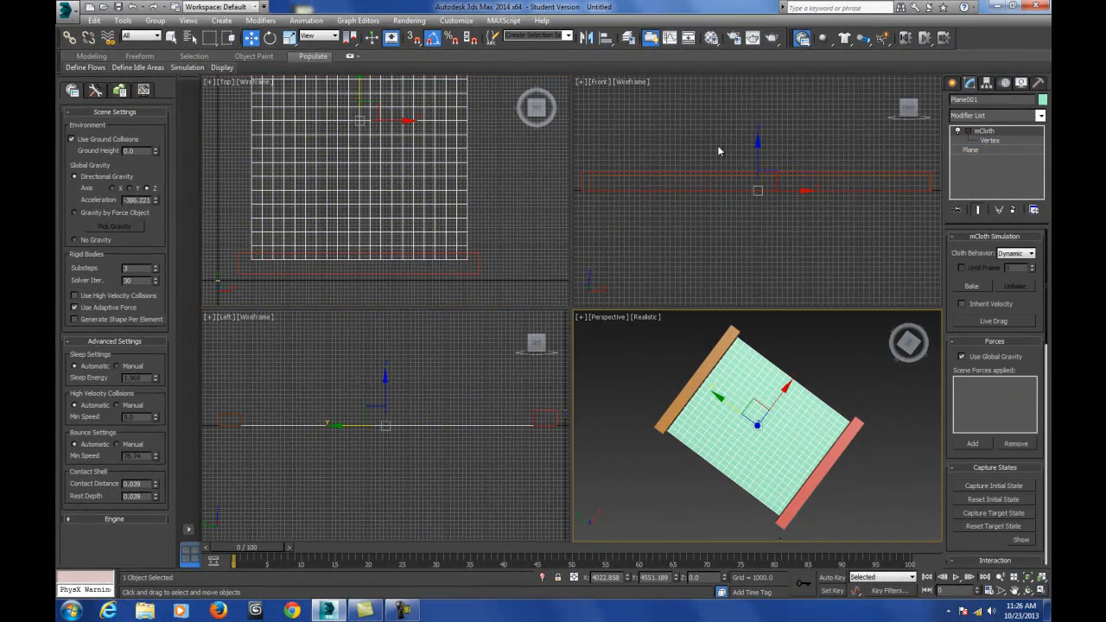
click(926, 38)
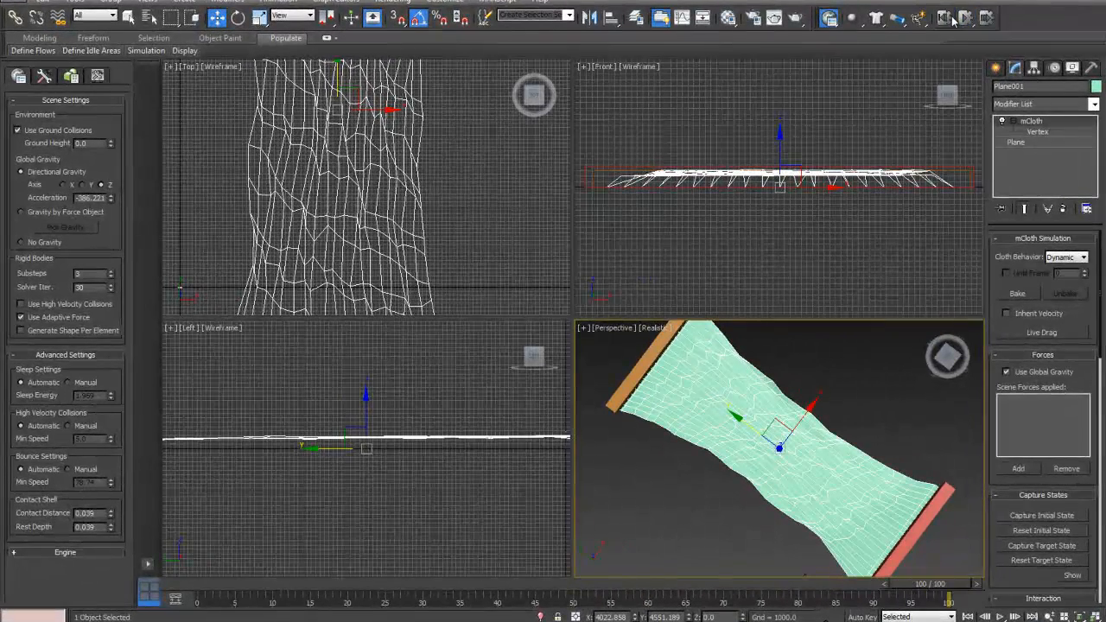
click(924, 31)
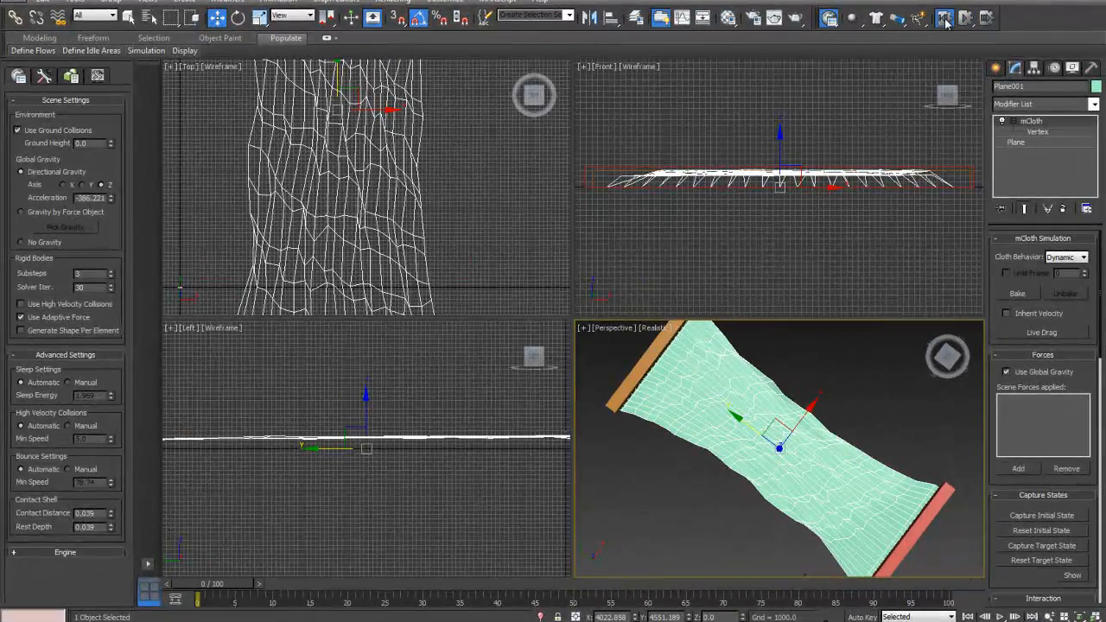
- With a paint selection region at mCloth vertex level, select six scattered patches of vertices across the plane between the edge groups
scroll(400, 166, down, 4)
scroll(400, 166, up, 4)
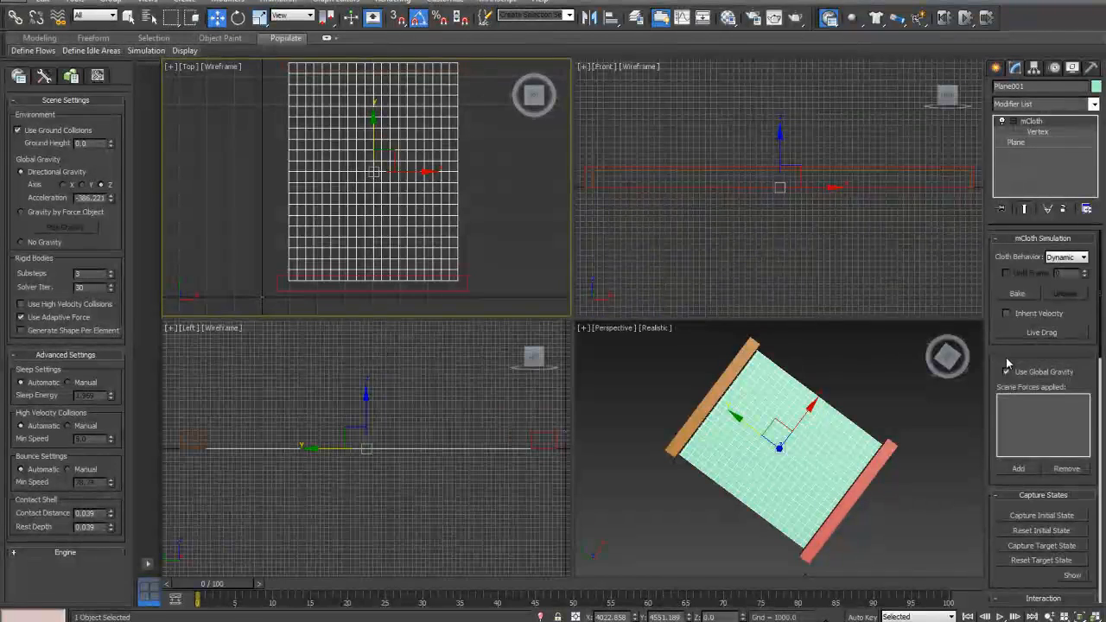
drag(1004, 359, 991, 172)
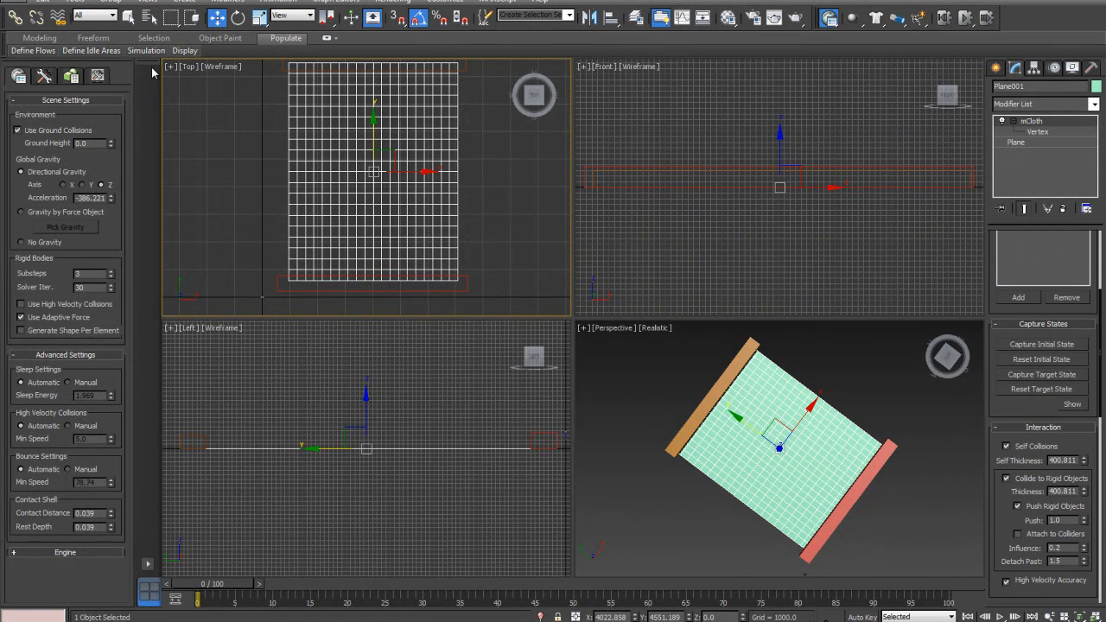
drag(171, 18, 168, 40)
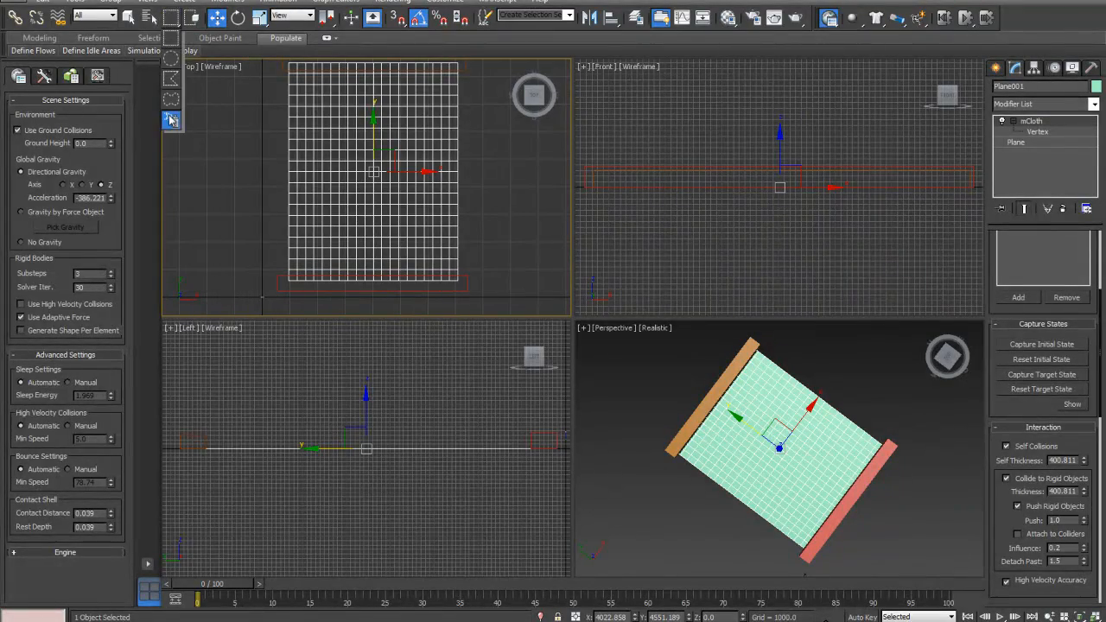
drag(172, 119, 171, 120)
click(1034, 134)
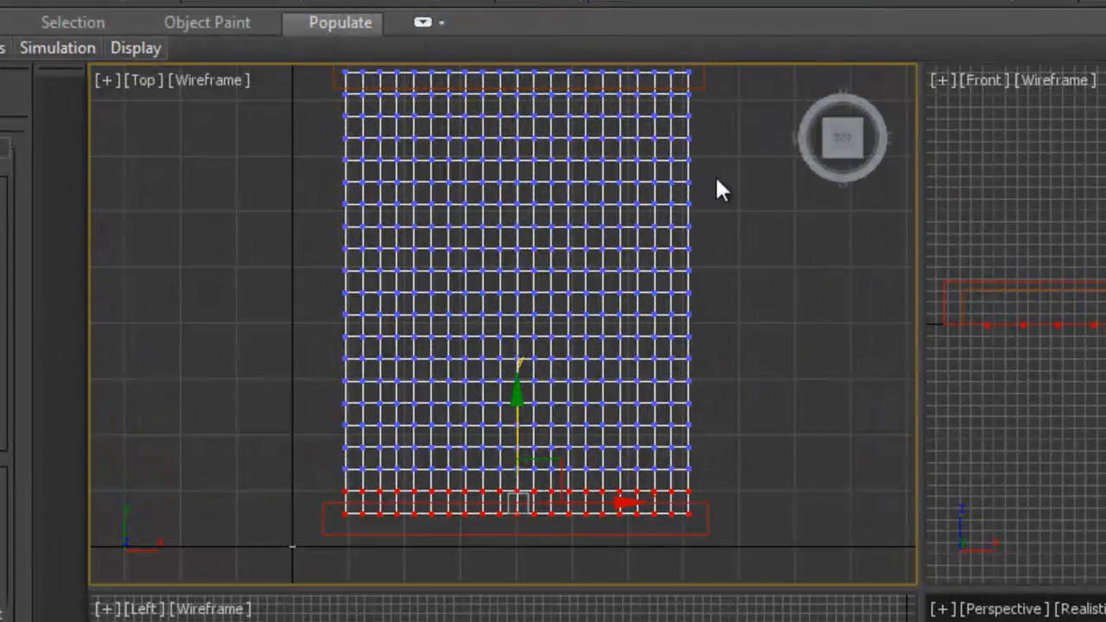
click(450, 113)
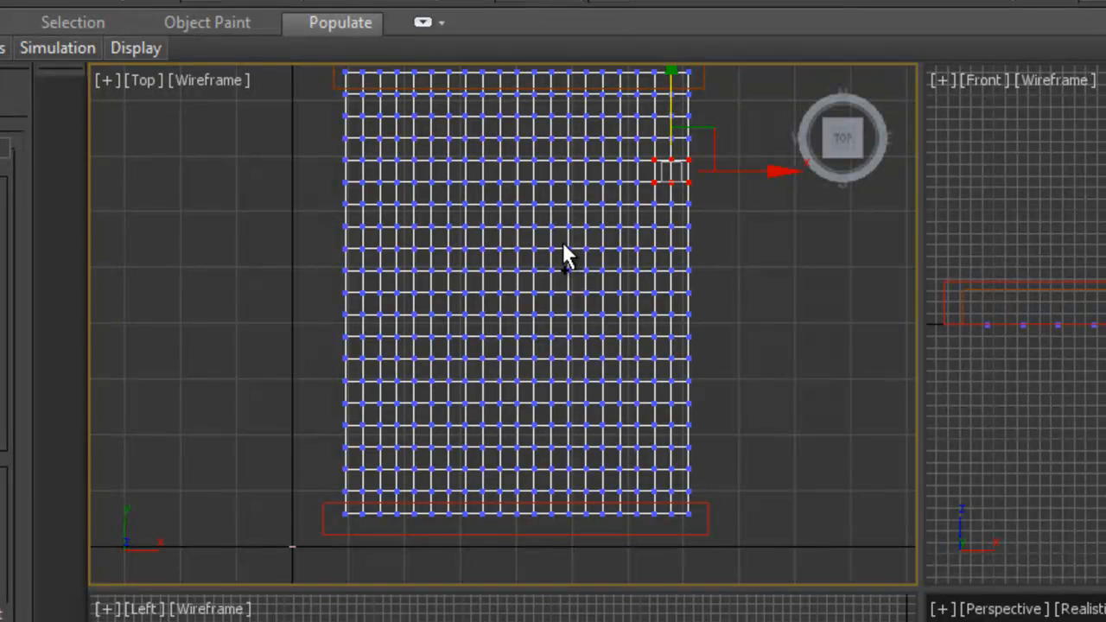
ctrl+drag(565, 249, 529, 270)
ctrl+drag(455, 237, 399, 226)
ctrl+drag(406, 342, 397, 363)
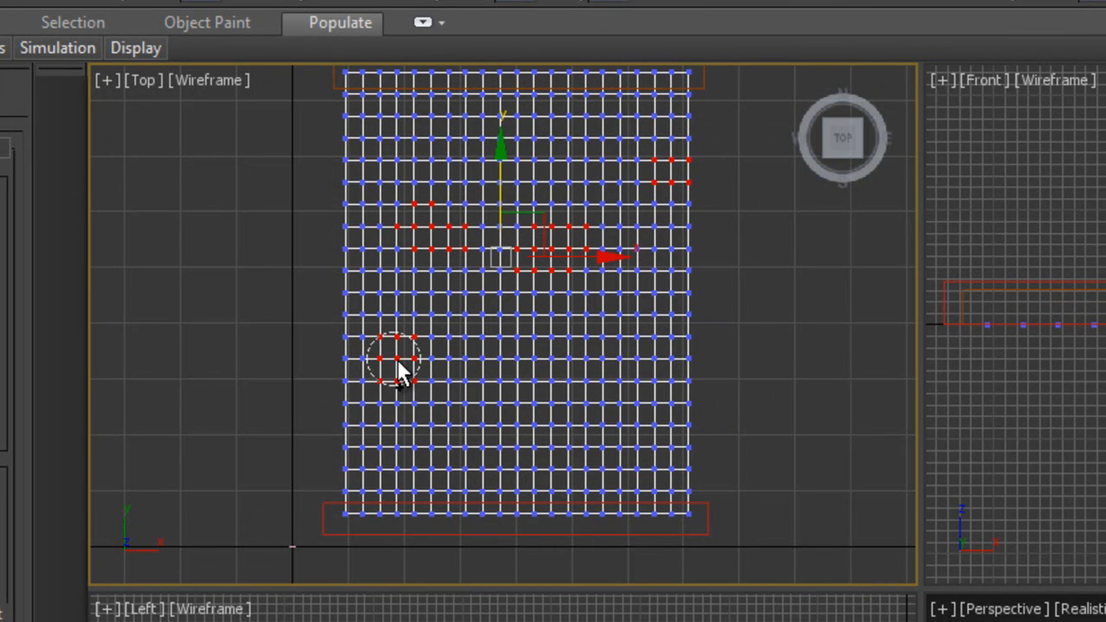
ctrl+drag(560, 420, 584, 421)
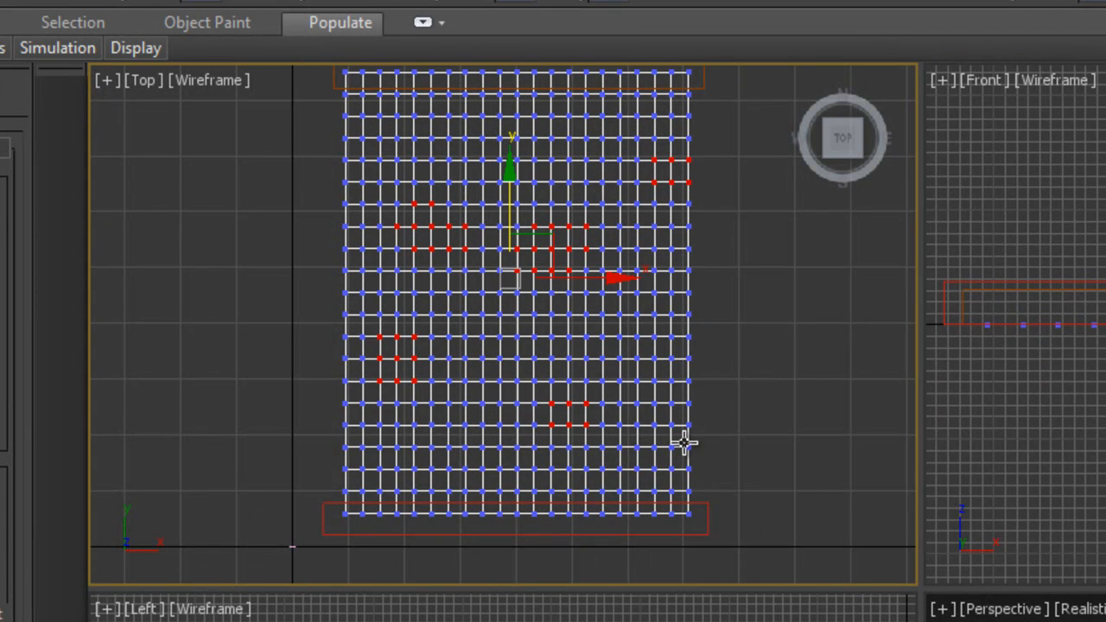
ctrl+drag(359, 172, 358, 182)
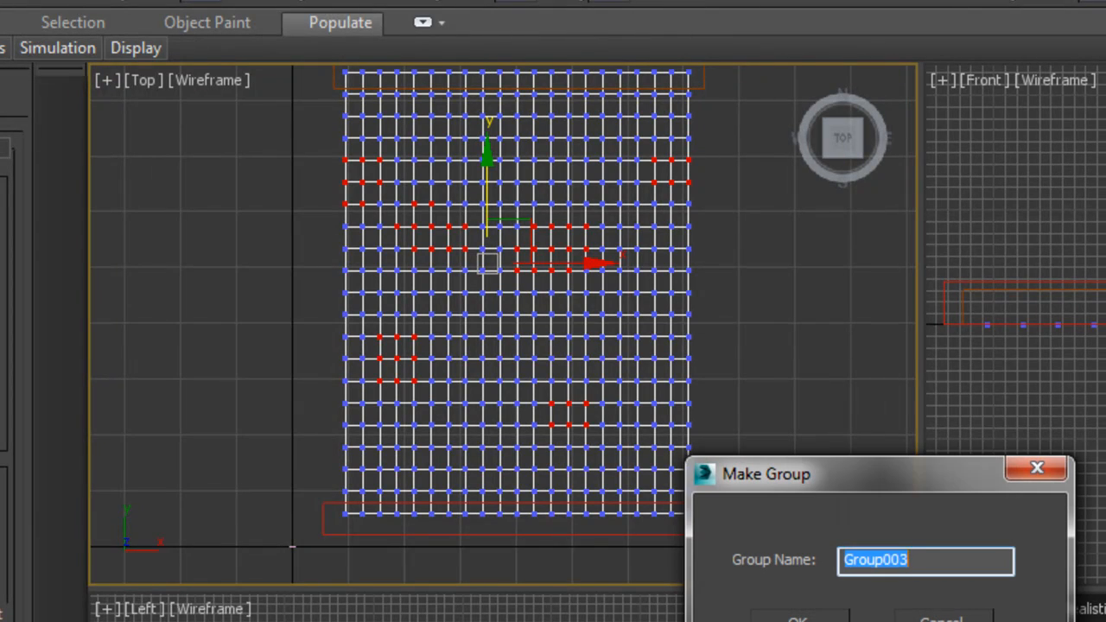
- Group the selected vertex patches as tear2 and make a tear from them, accepting the default tear group name
text(tea)
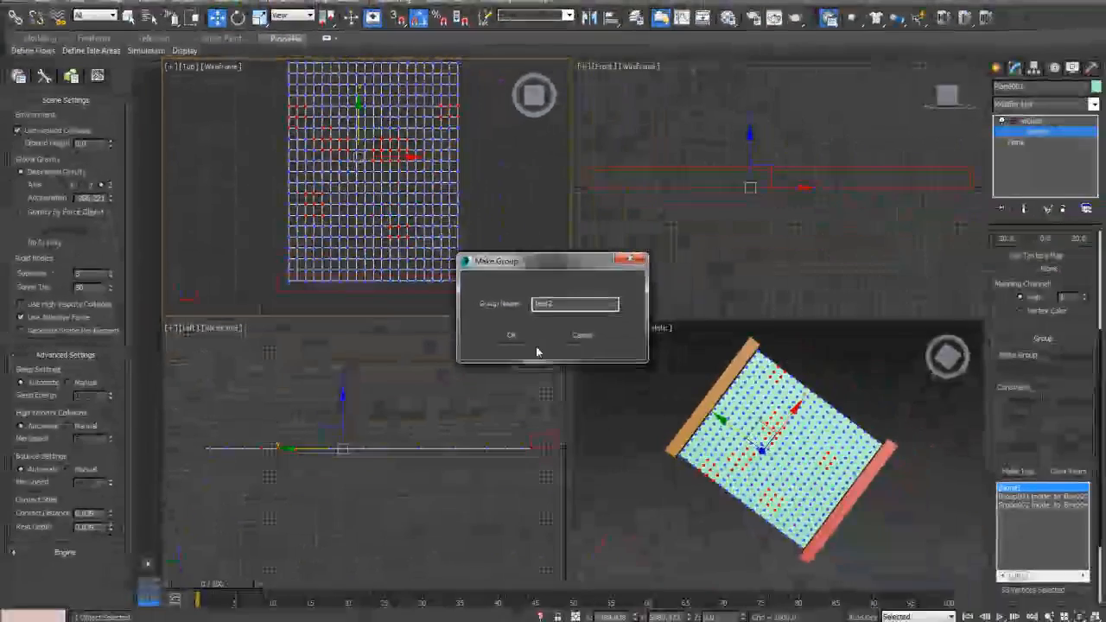
click(797, 619)
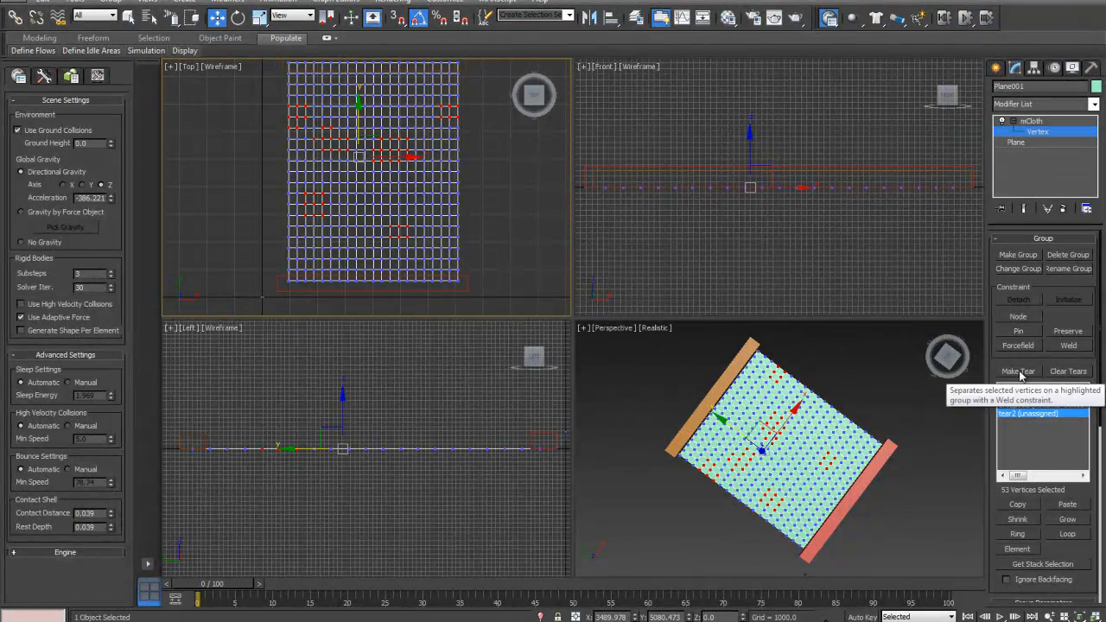
click(1018, 371)
click(513, 335)
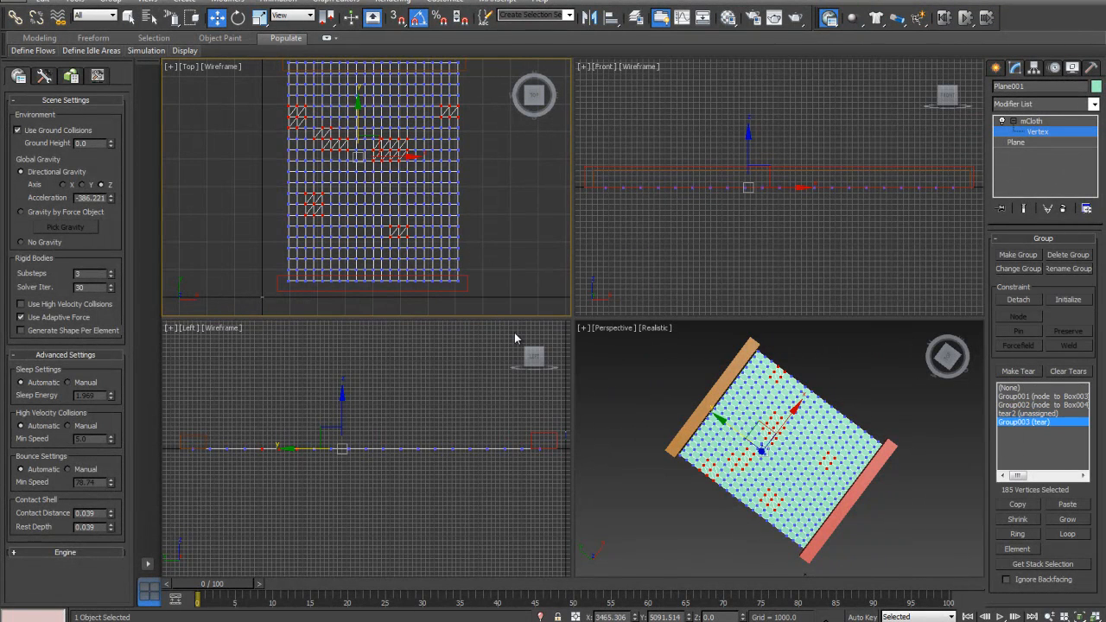
- Leave the vertex level, run the simulation to examine the tearing cloth from another angle, and reset it to frame 0
click(1033, 120)
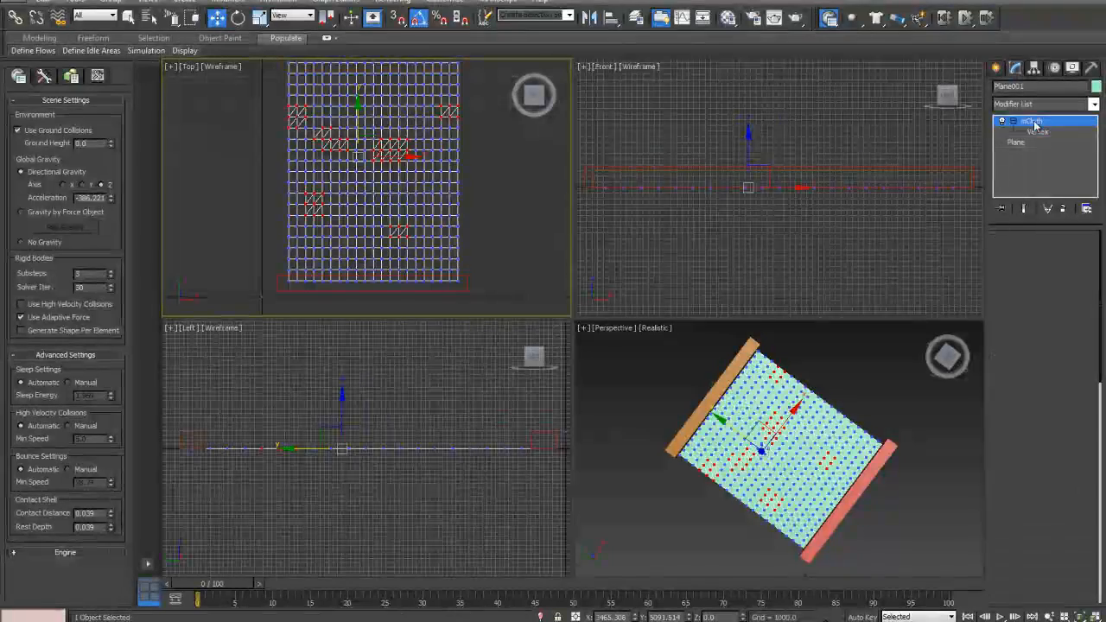
click(965, 18)
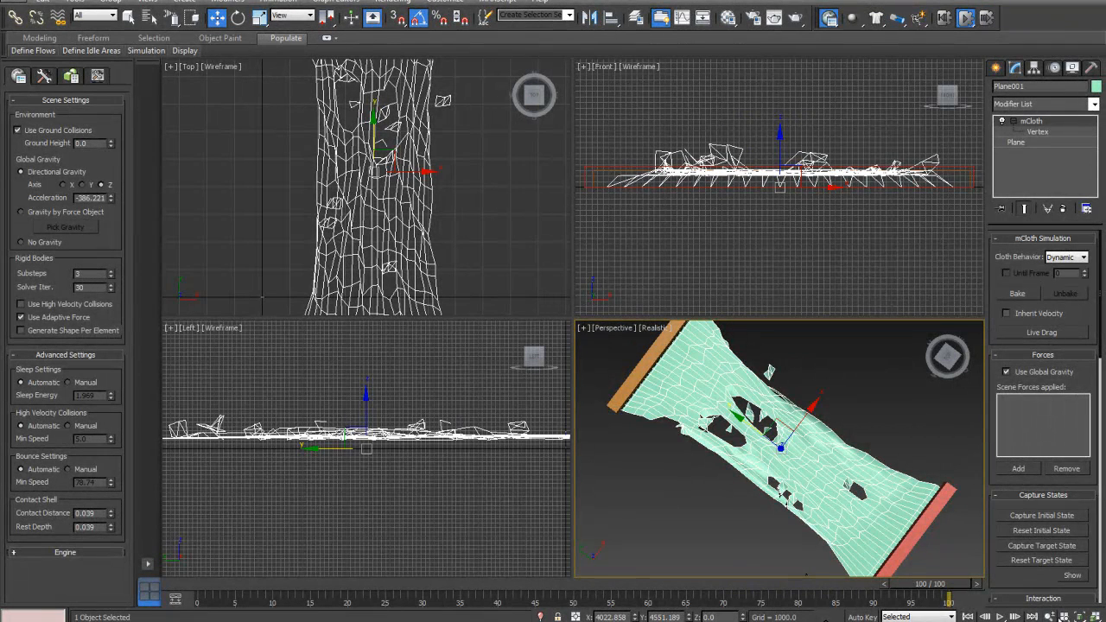
alt+middle_drag(760, 415, 788, 419)
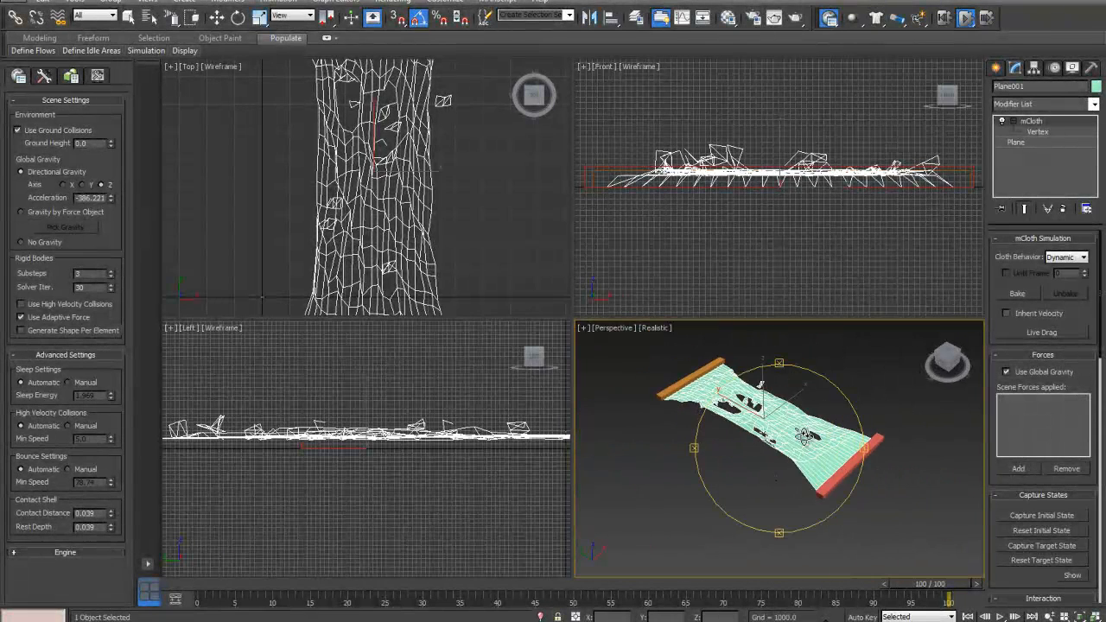
click(941, 23)
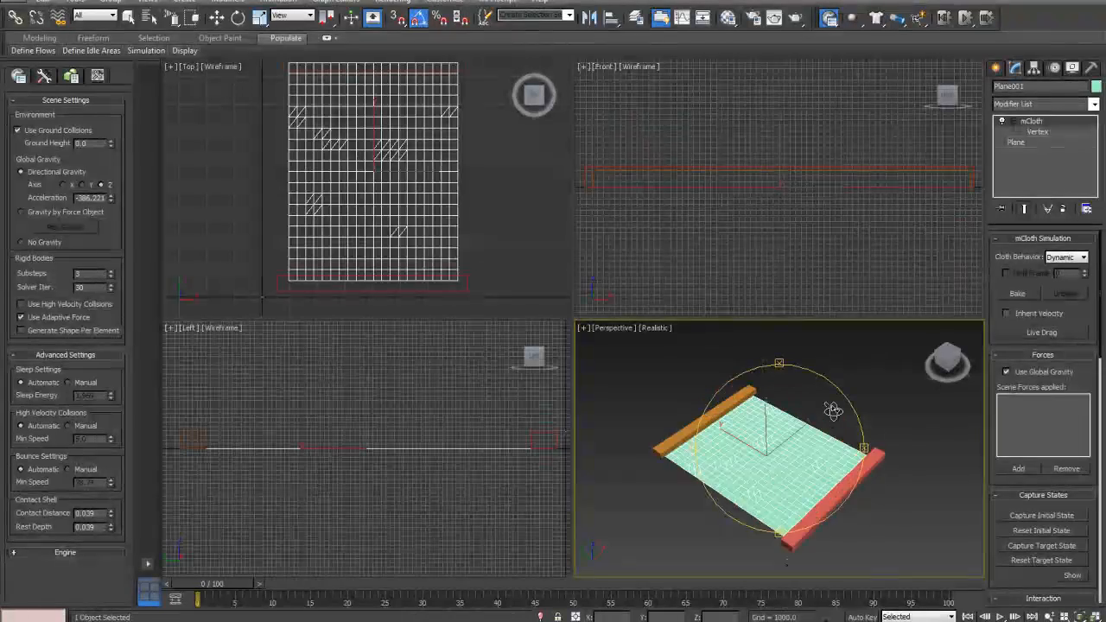
scroll(858, 378, up, 6)
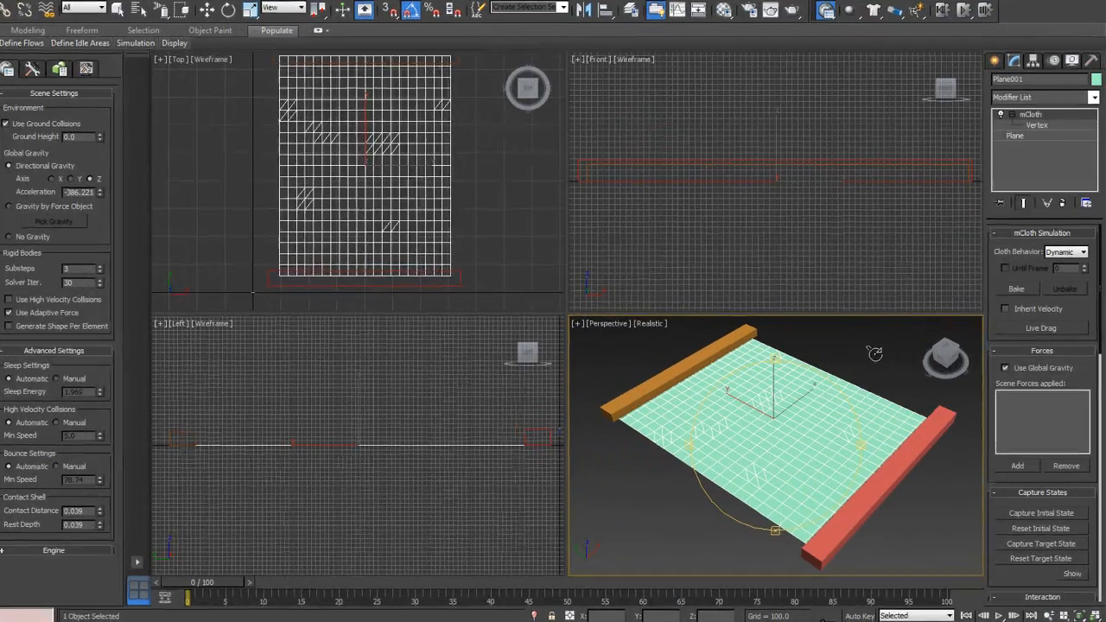